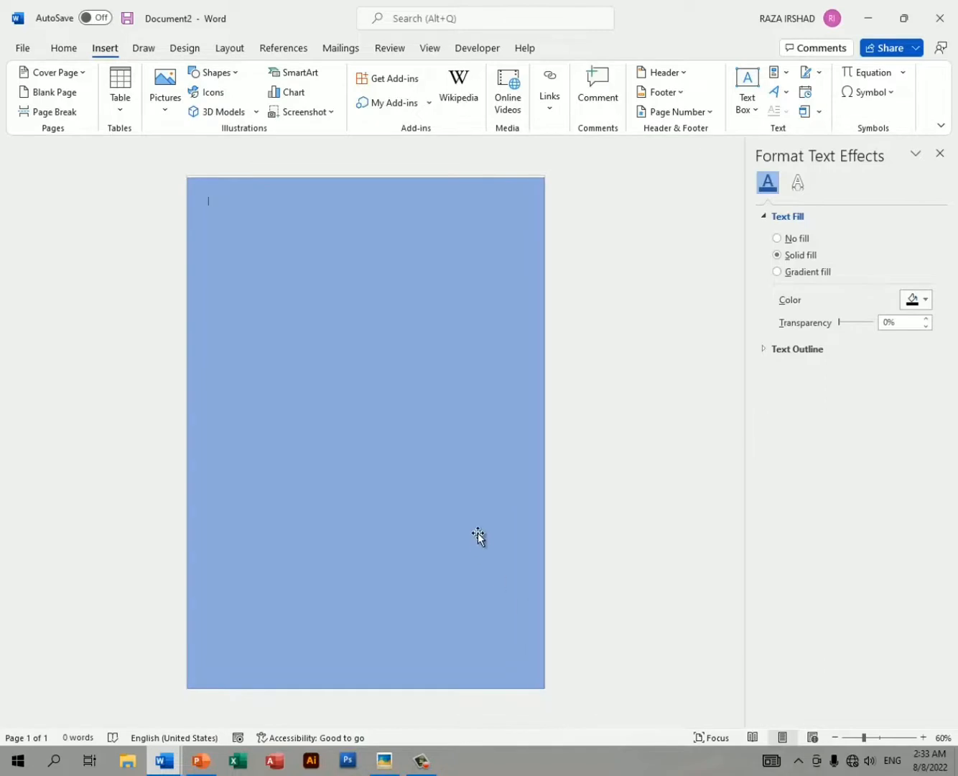
- Stretch the page background rectangle past the page edges to about 11.67" high and 11.53" wide
drag(363, 172, 364, 173)
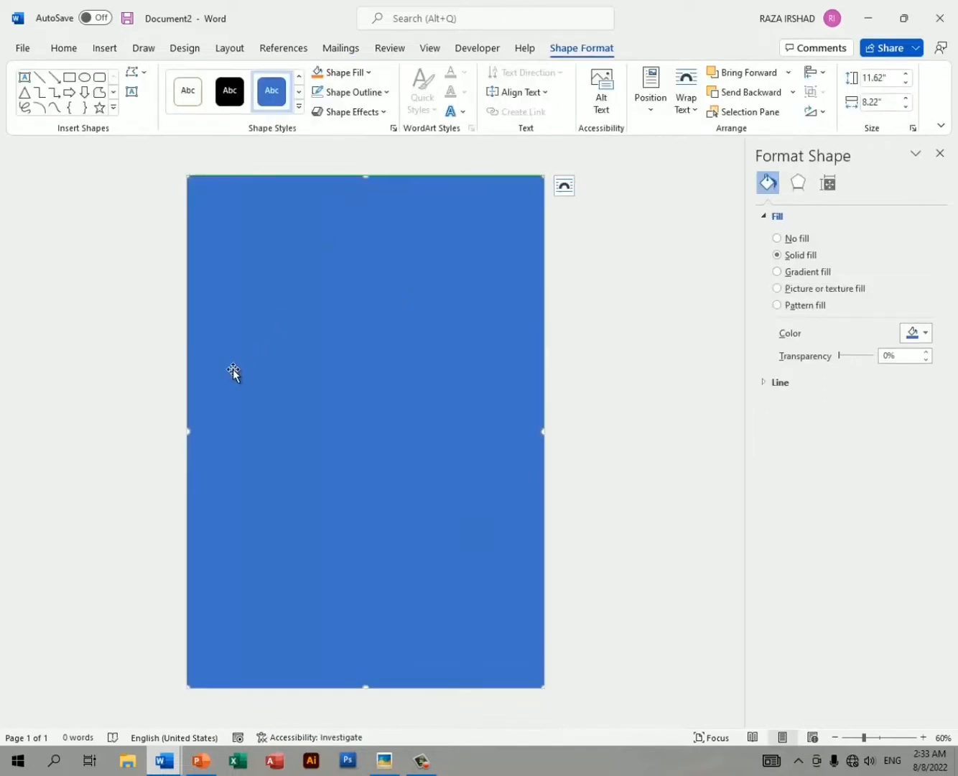
drag(158, 432, 156, 432)
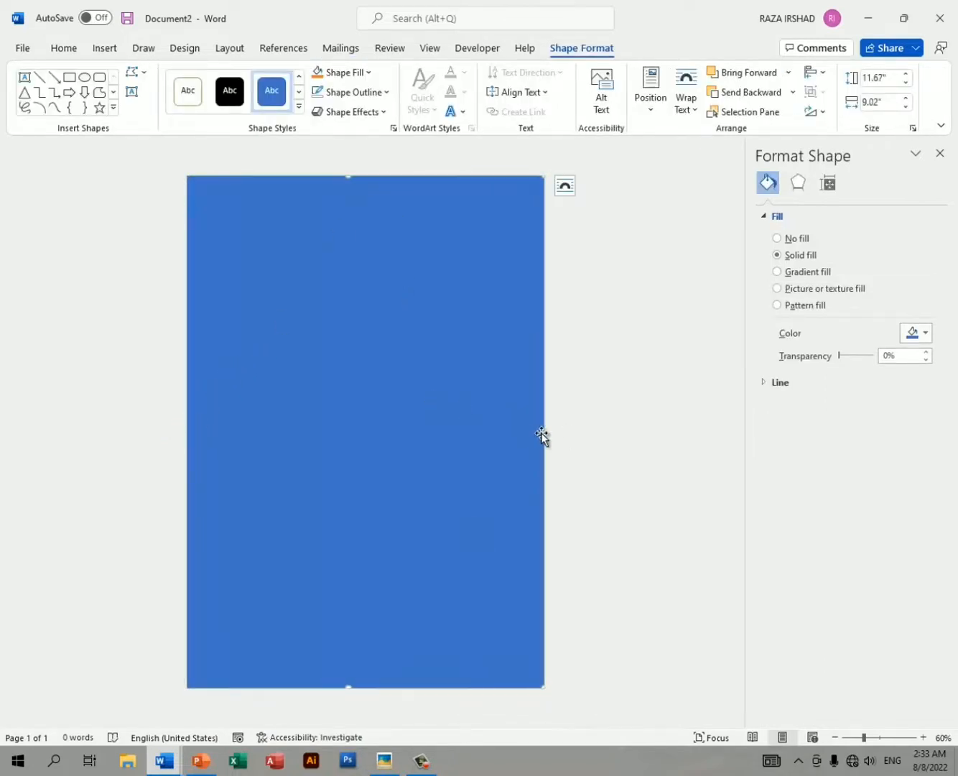
drag(541, 432, 658, 435)
- Change the background rectangle to a gradient fill and give its first stop the copied pink hex colour
click(790, 271)
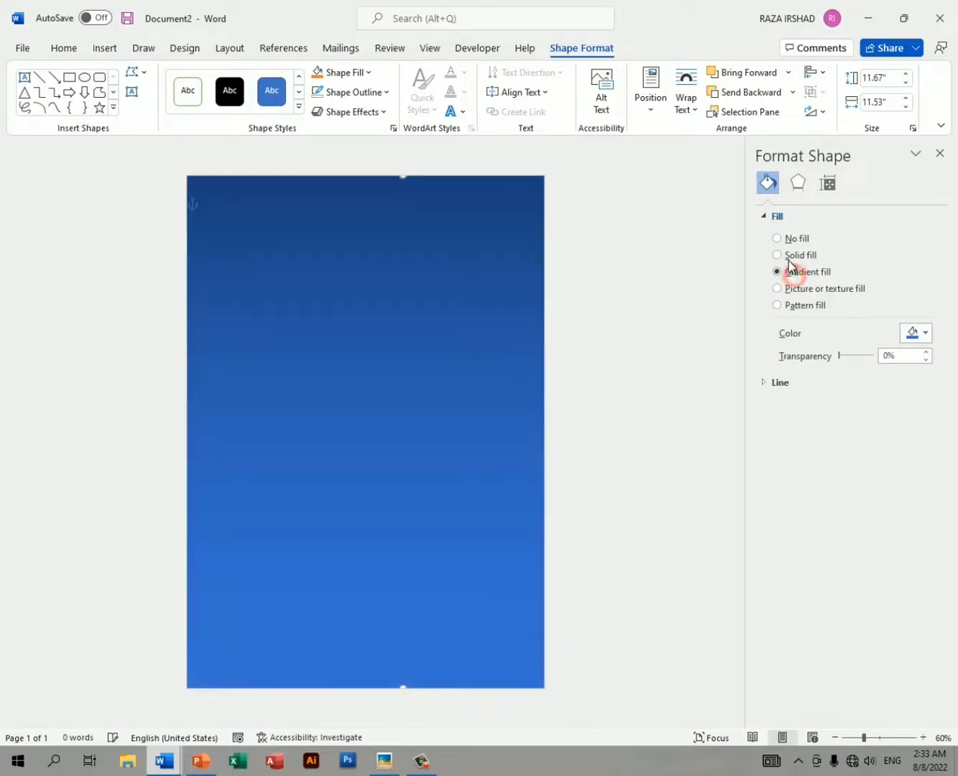
click(923, 467)
click(877, 680)
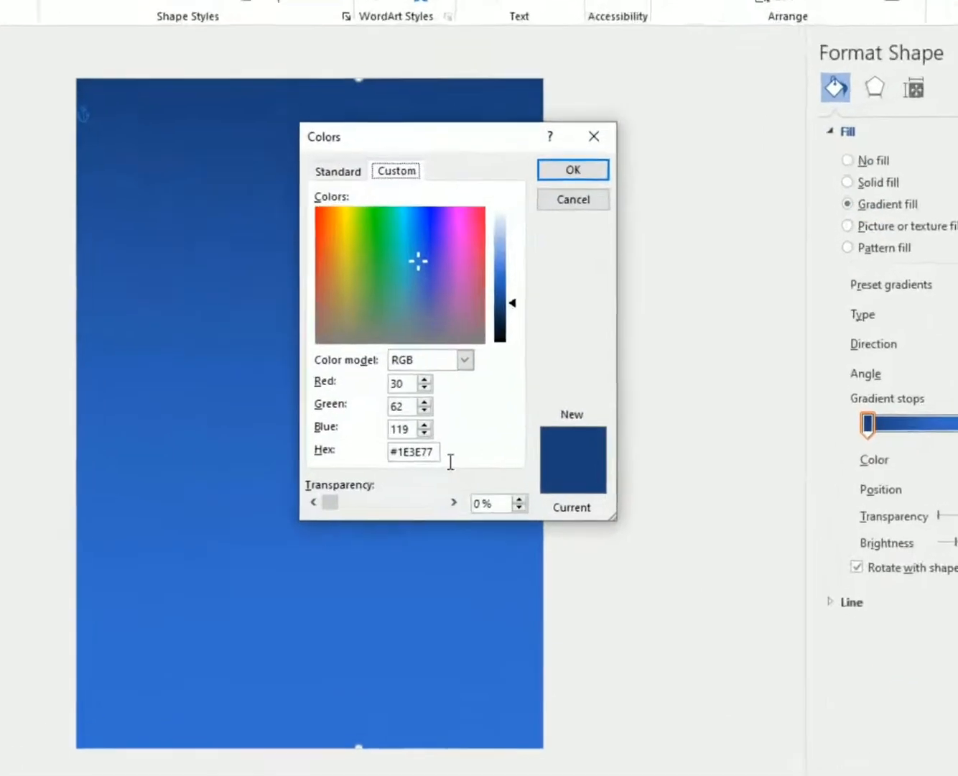
double_click(412, 452)
key(super+v)
click(498, 722)
click(612, 96)
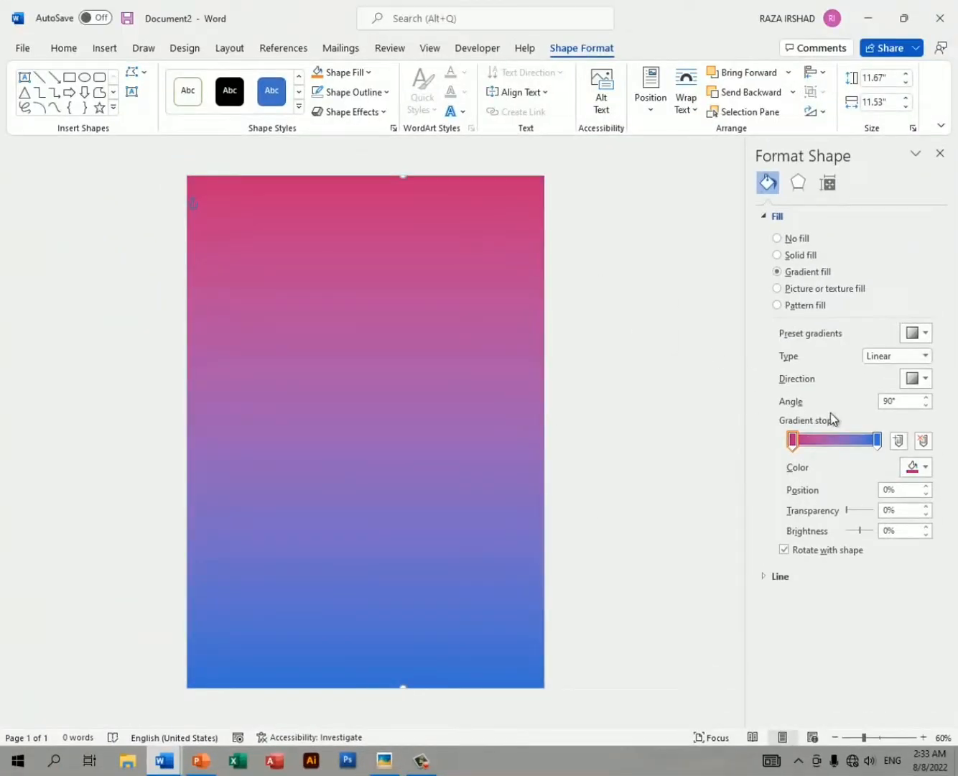
- Give the last gradient stop of the background rectangle the copied dark red hex colour
click(877, 440)
click(915, 468)
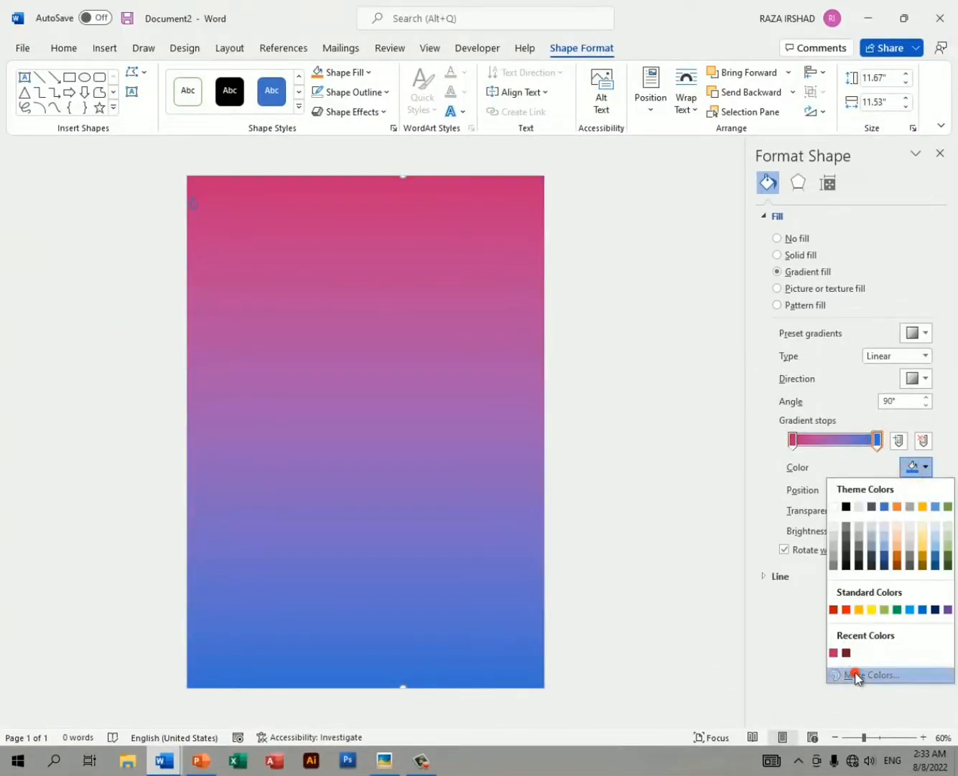
click(856, 731)
double_click(444, 451)
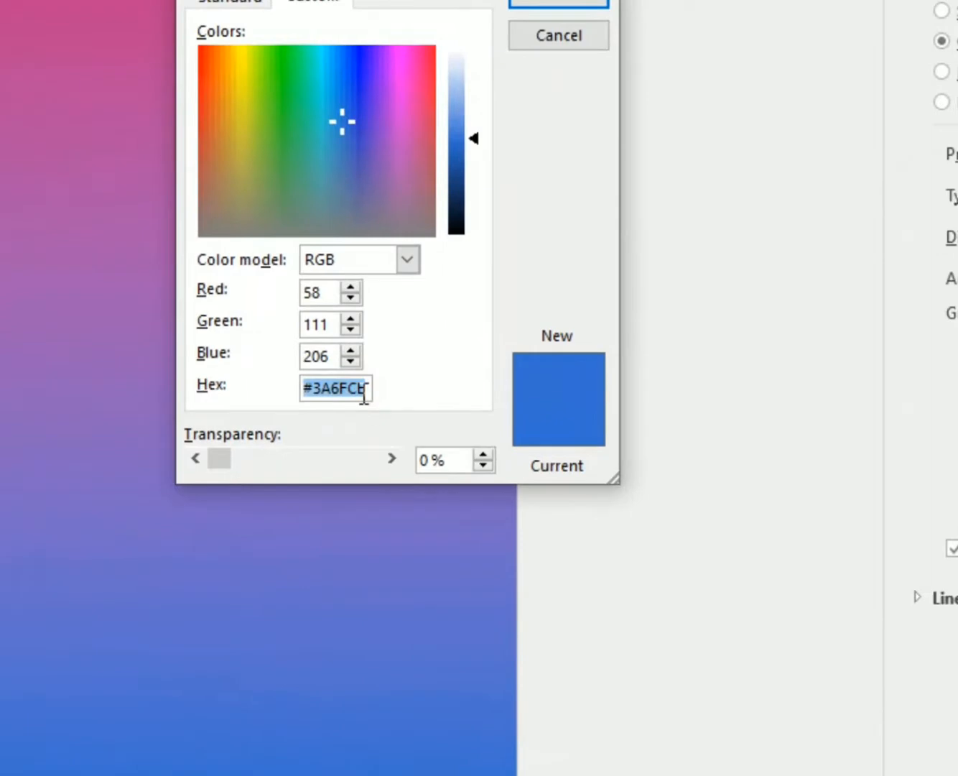
key(super+v)
click(377, 518)
click(559, 3)
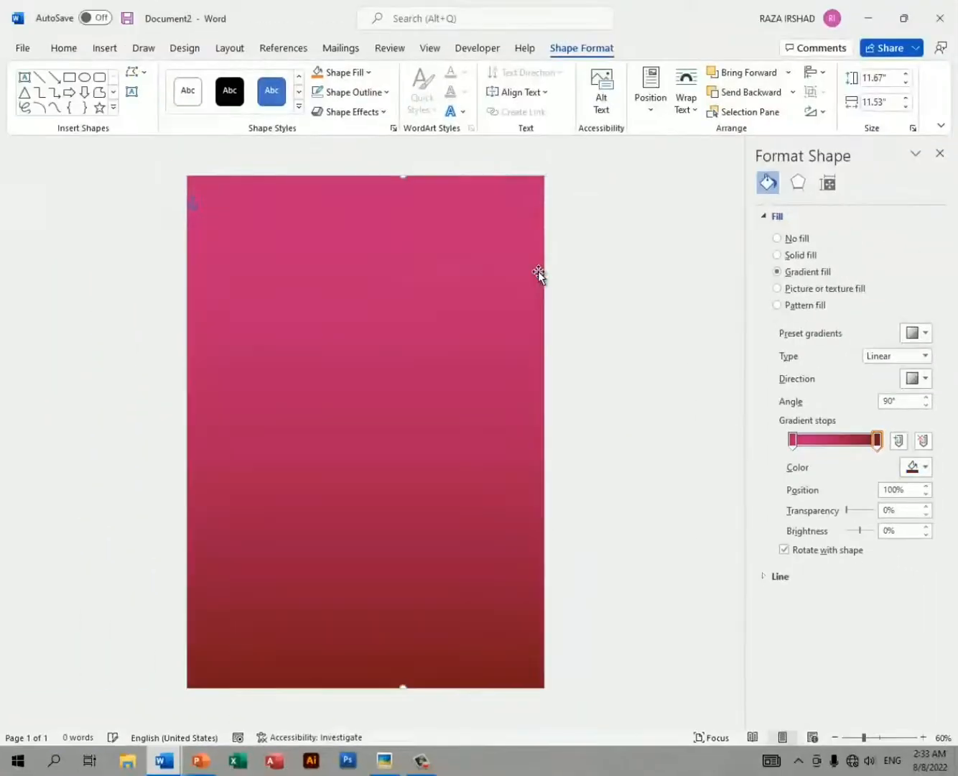
click(939, 152)
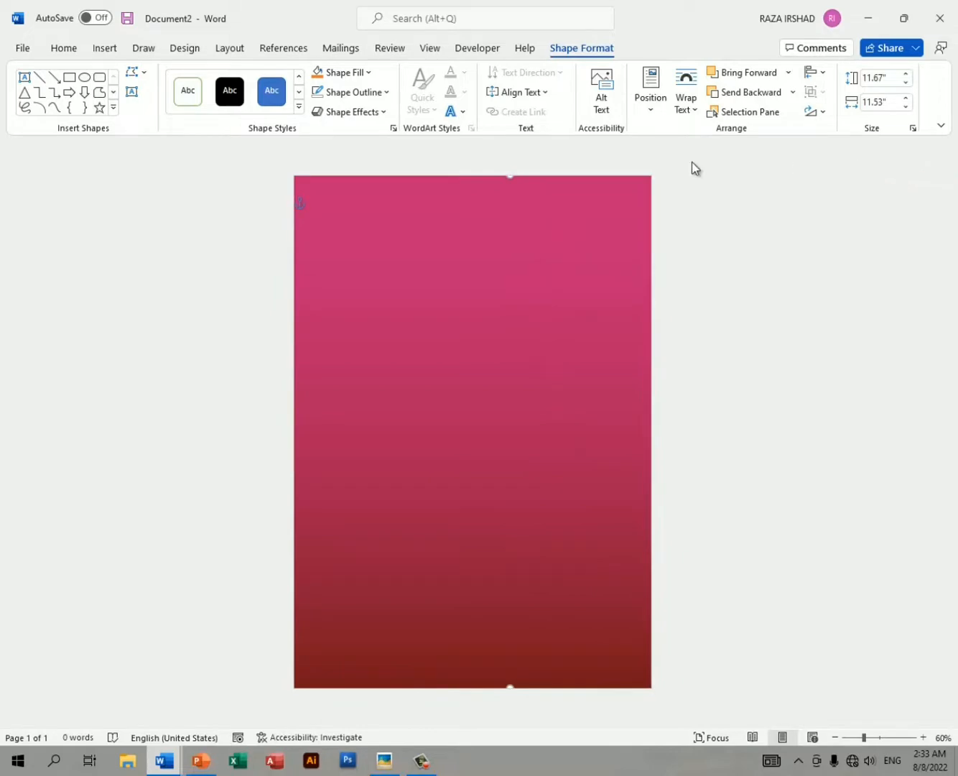
- Set the background gradient's angle to 60°
click(394, 128)
click(928, 401)
click(928, 401)
click(929, 400)
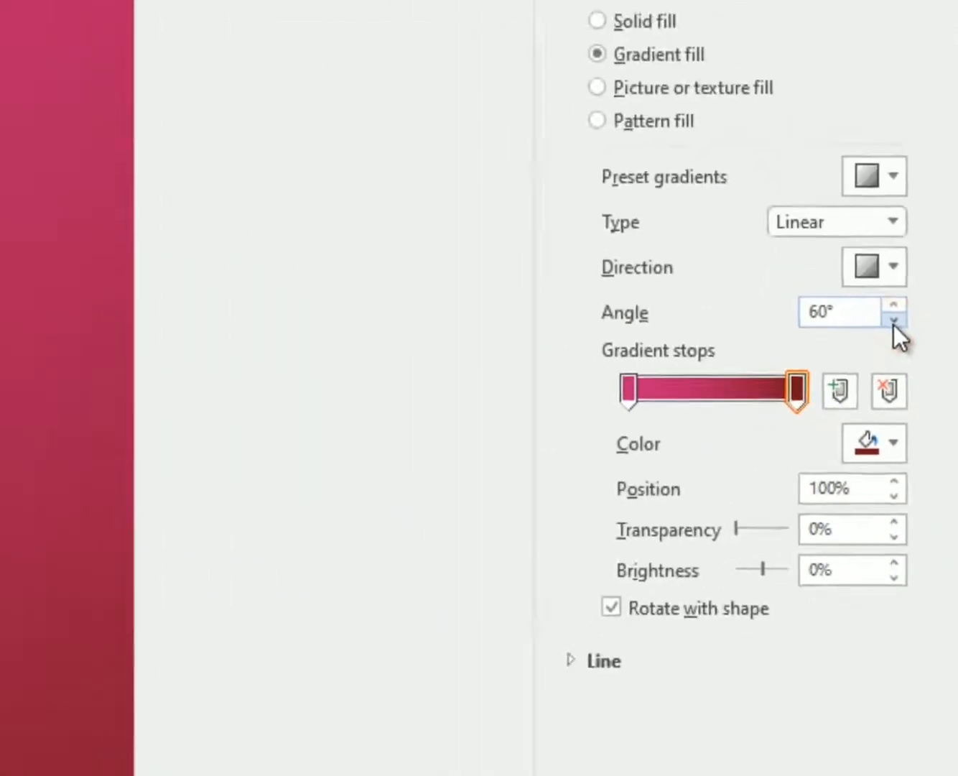
click(935, 153)
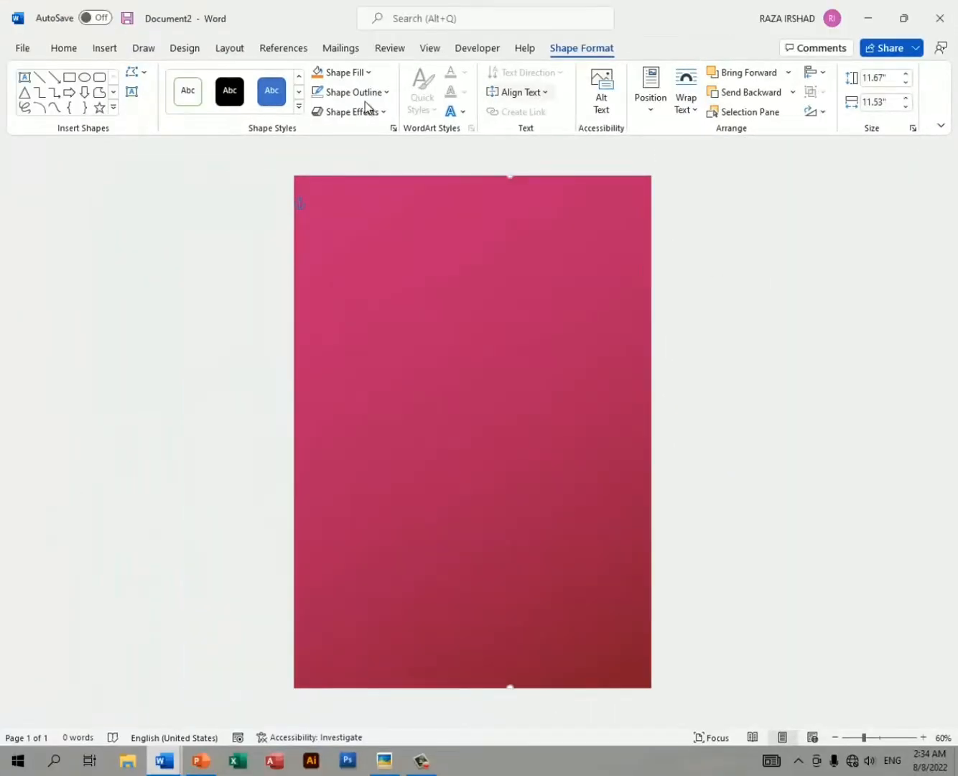
- Cut the gradient rectangle from the body, paste it into the page header, and position it to cover the whole page
click(104, 47)
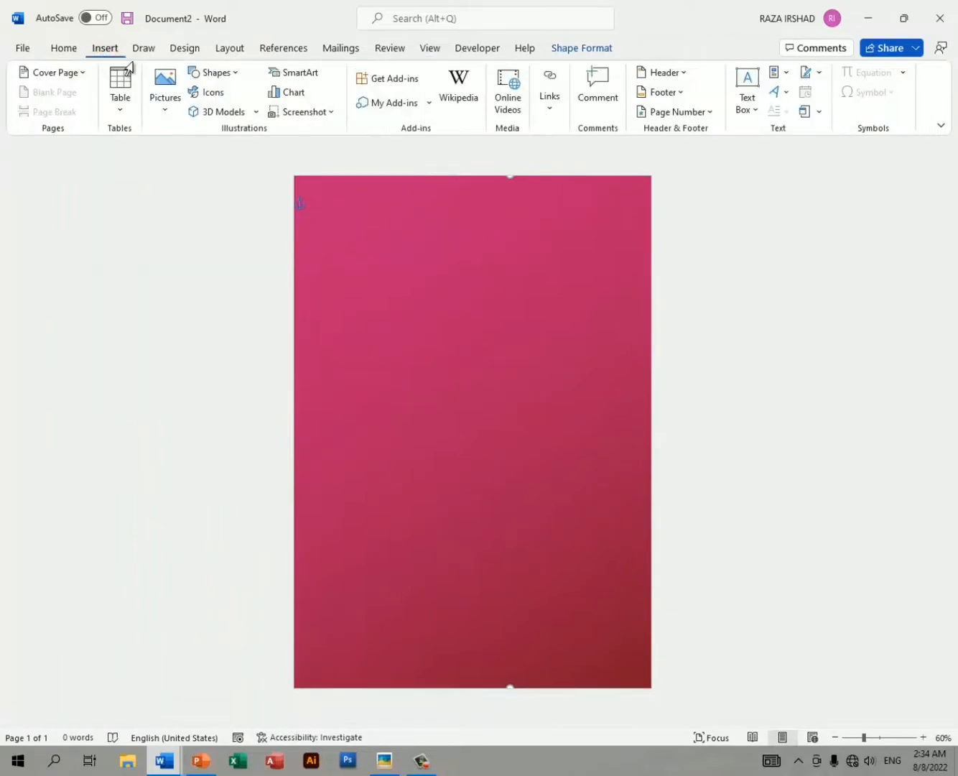
right_click(499, 367)
click(538, 372)
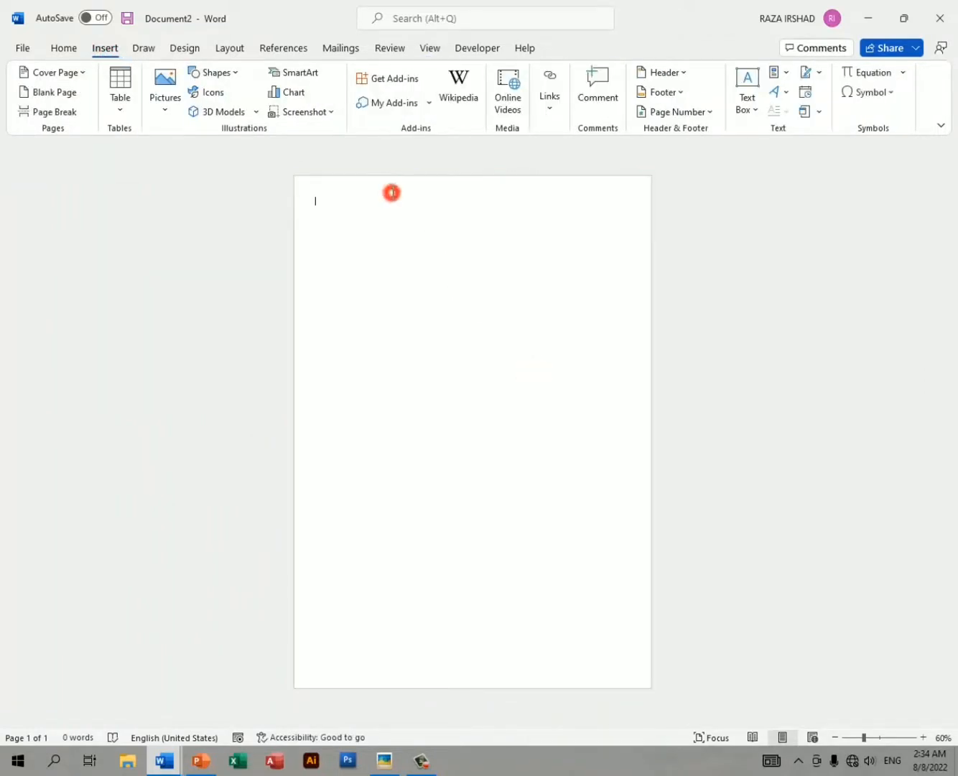
double_click(391, 192)
right_click(393, 194)
click(430, 302)
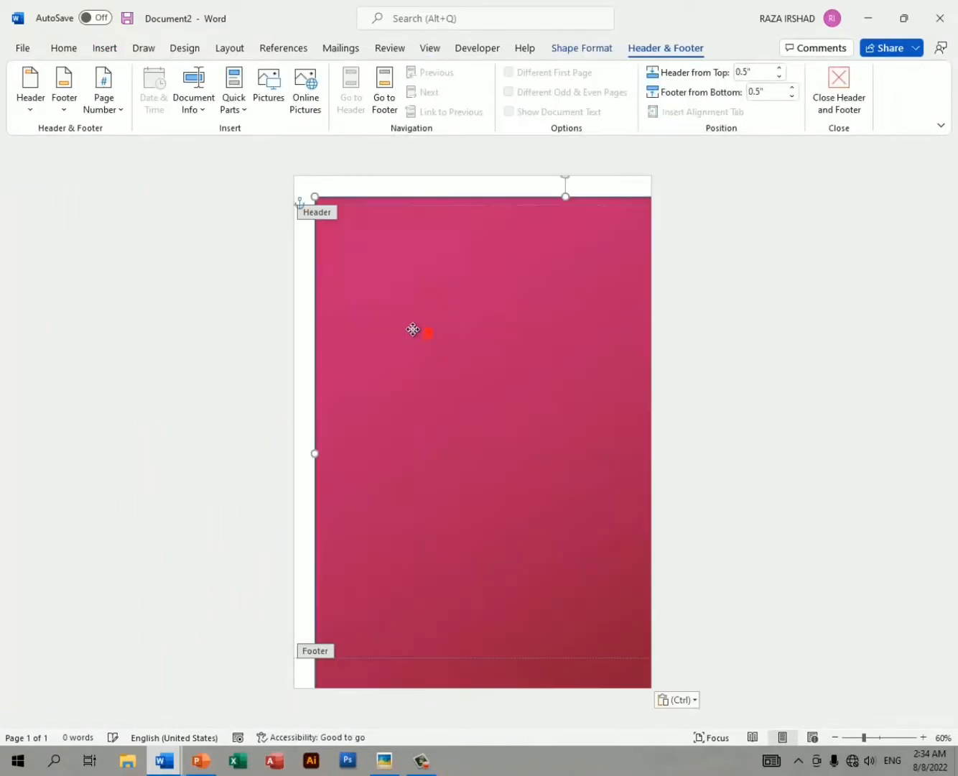
drag(413, 329, 399, 311)
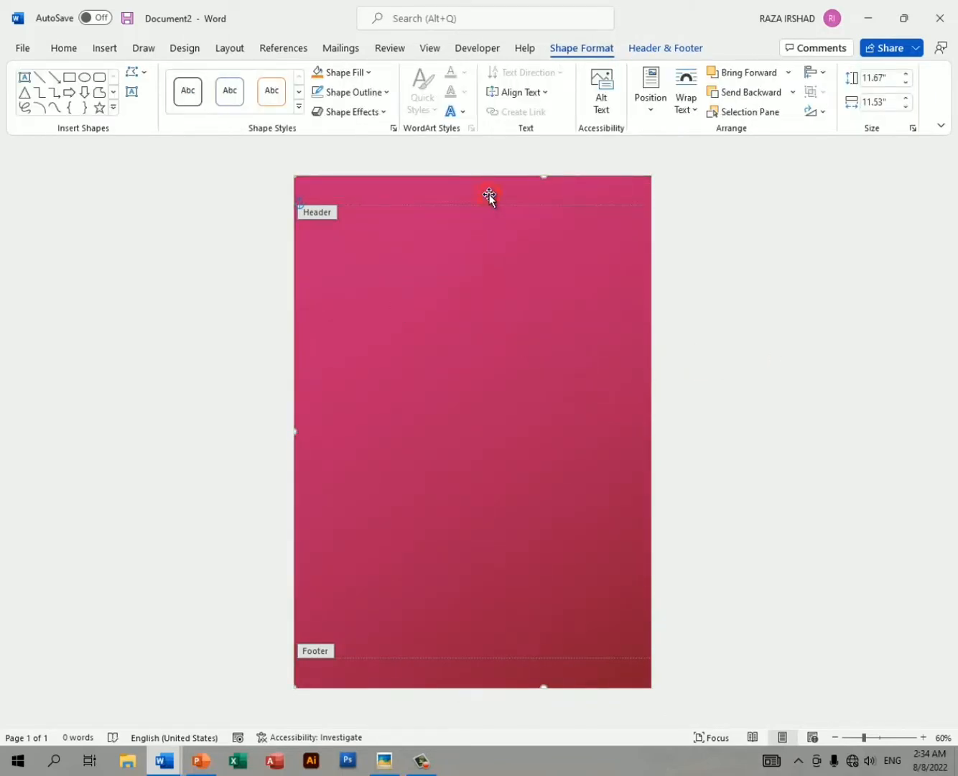
click(735, 181)
double_click(843, 394)
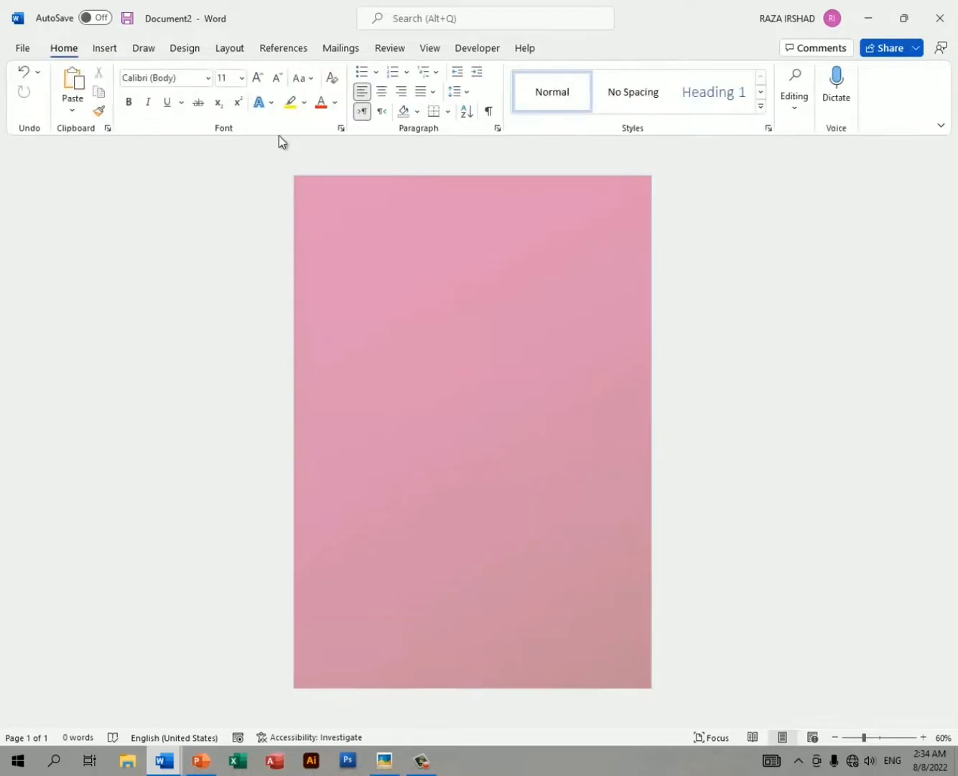
- Draw a rounded rectangle about 11.34" high and 3.34" wide along the page's left side and round its corners more
click(122, 50)
click(212, 73)
click(332, 167)
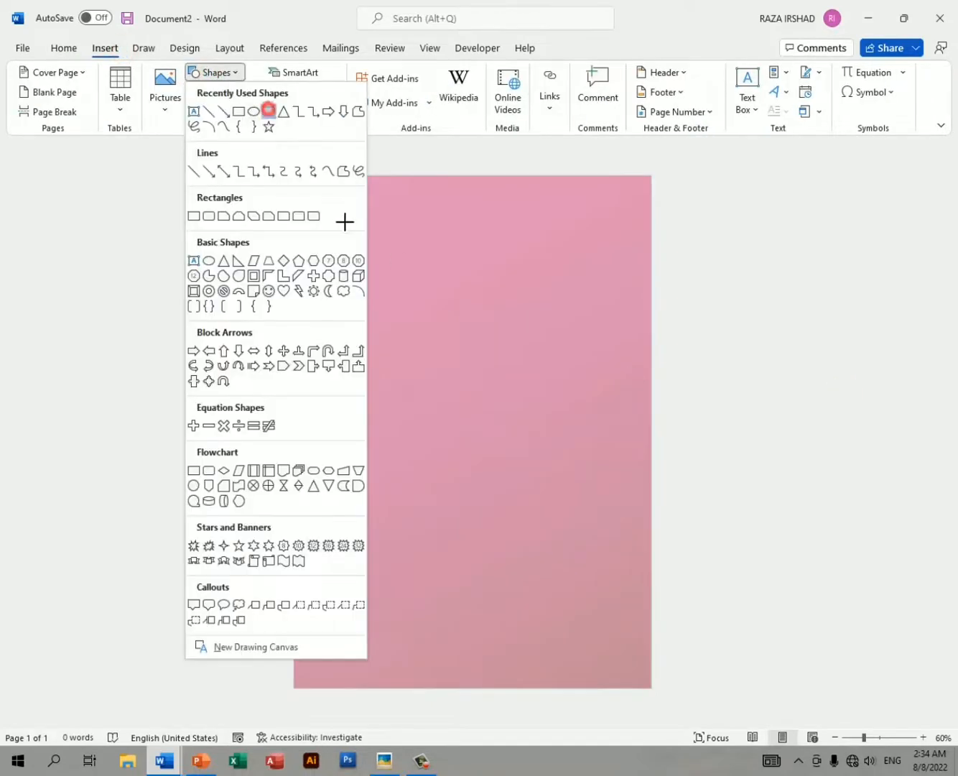
drag(305, 187, 442, 683)
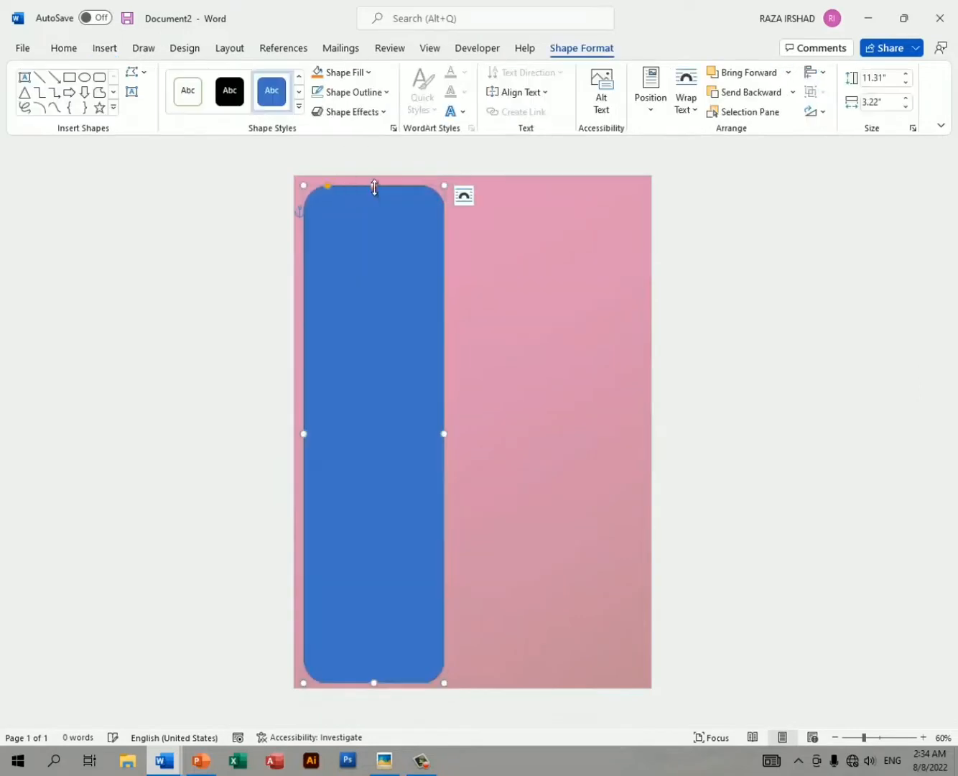
drag(303, 433, 298, 434)
drag(323, 185, 351, 188)
- Remove the rounded rectangle's outline and fill it with white
click(352, 92)
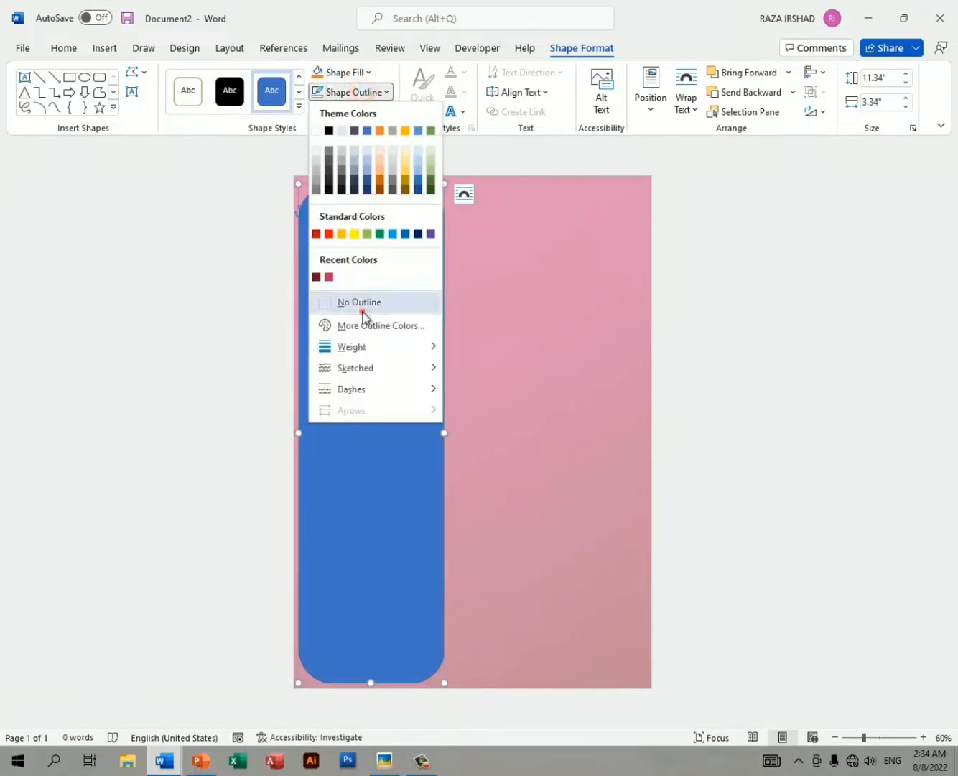
click(349, 73)
click(349, 73)
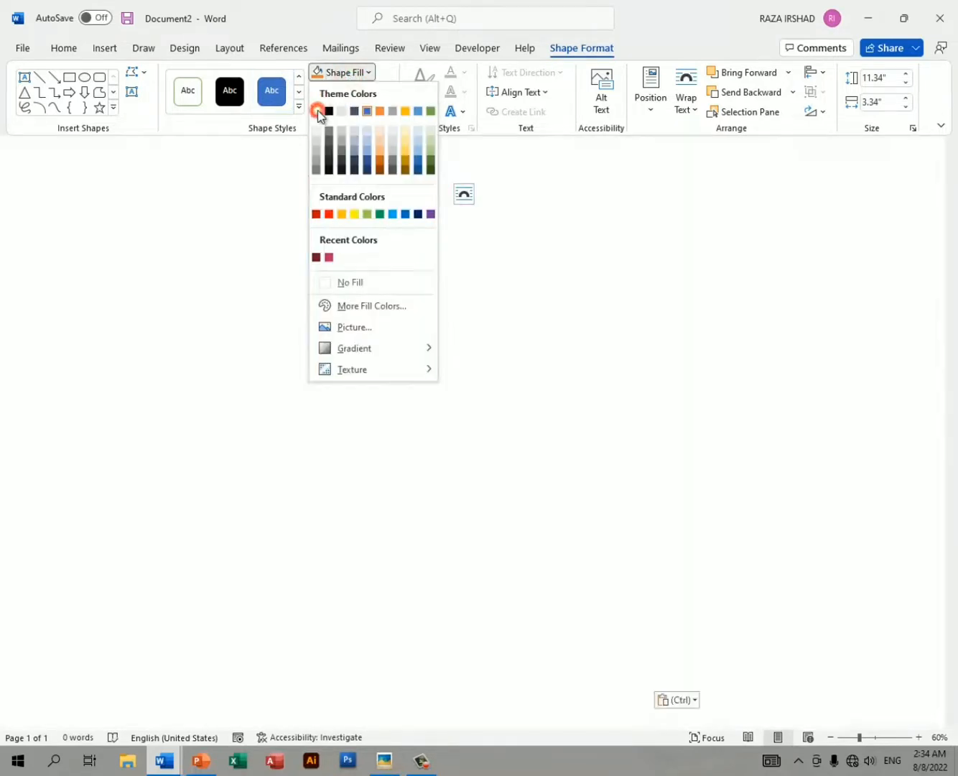
click(319, 112)
- Set the rounded rectangle's fill transparency to 70%
click(393, 128)
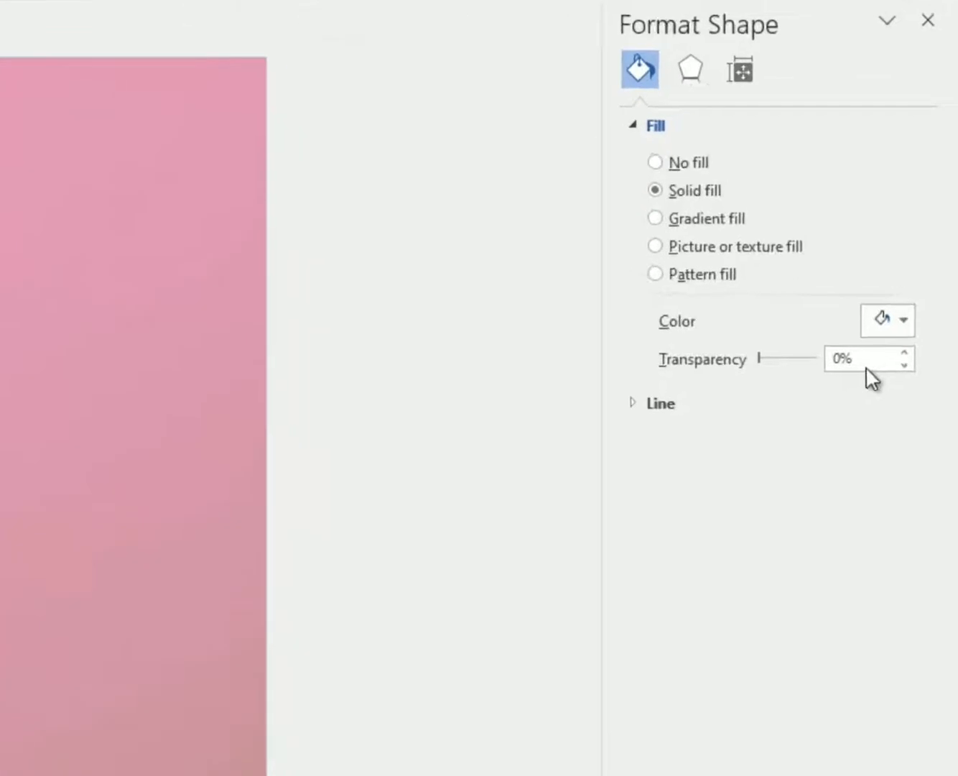
double_click(909, 358)
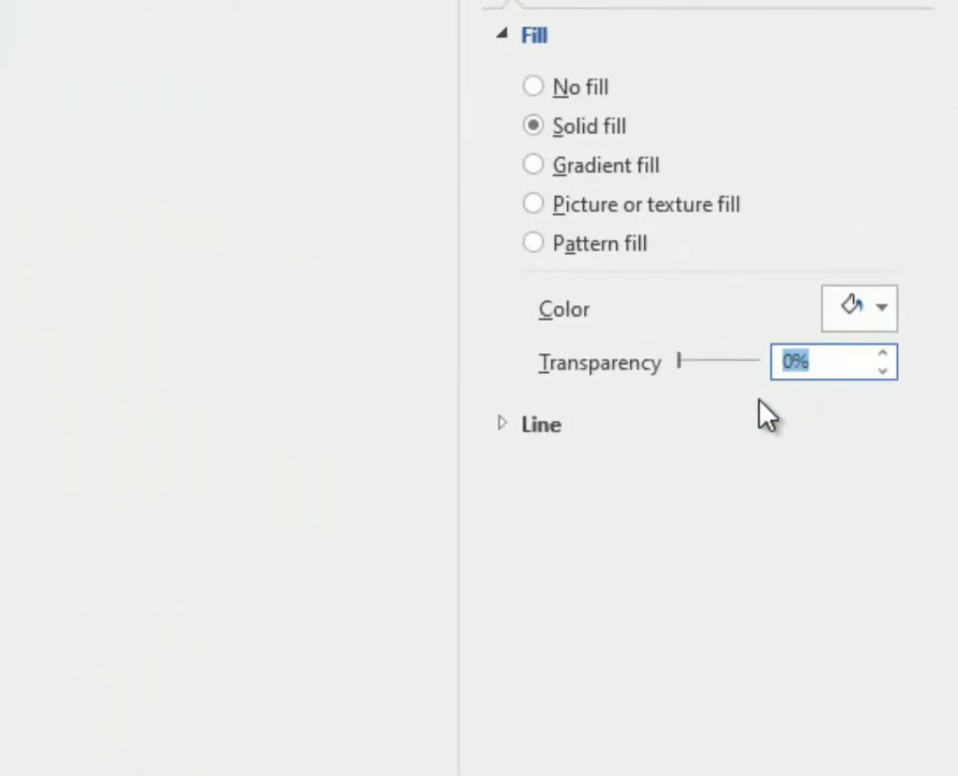
text(70)
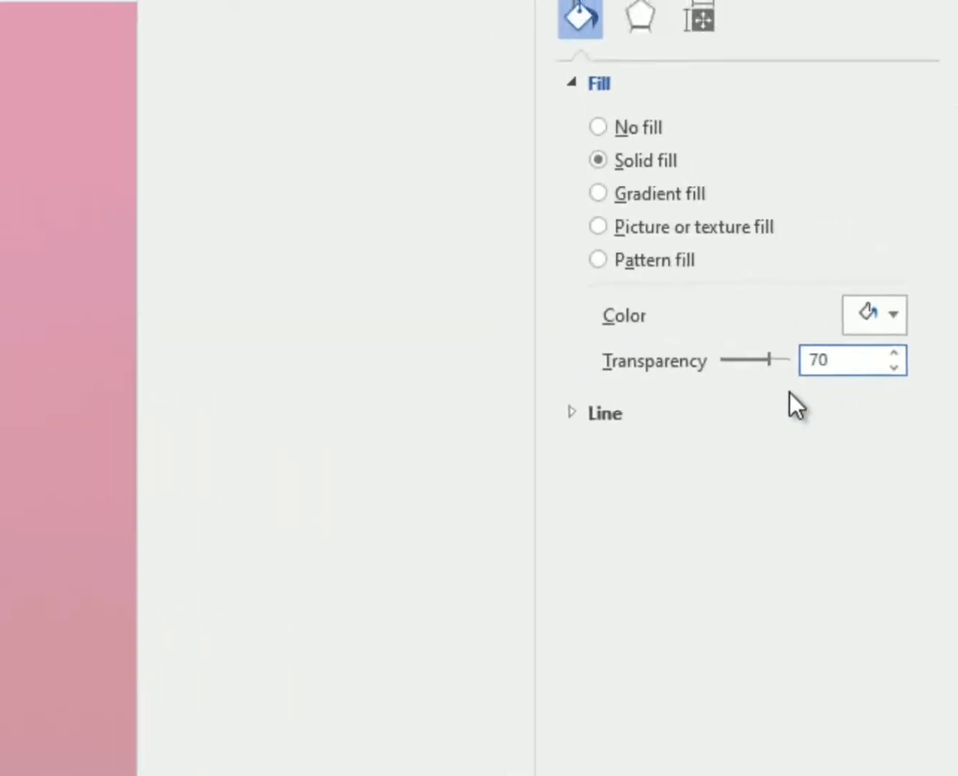
key(Return)
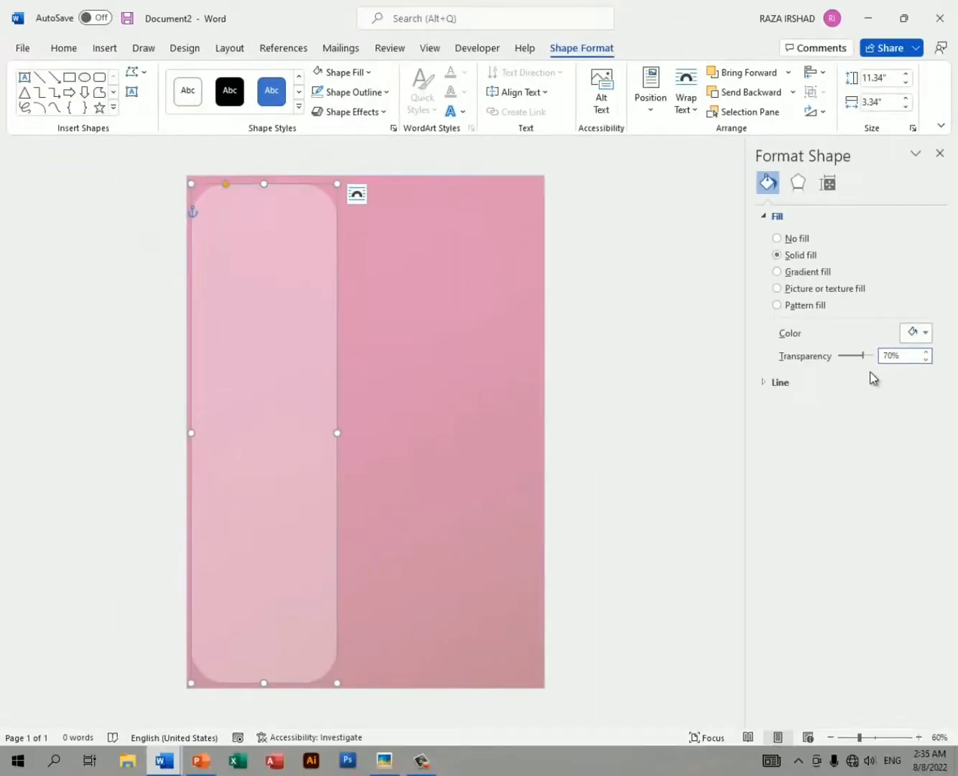
- Duplicate the translucent panel on the right half of the page and widen the copy to about 4.41"
drag(280, 362, 429, 367)
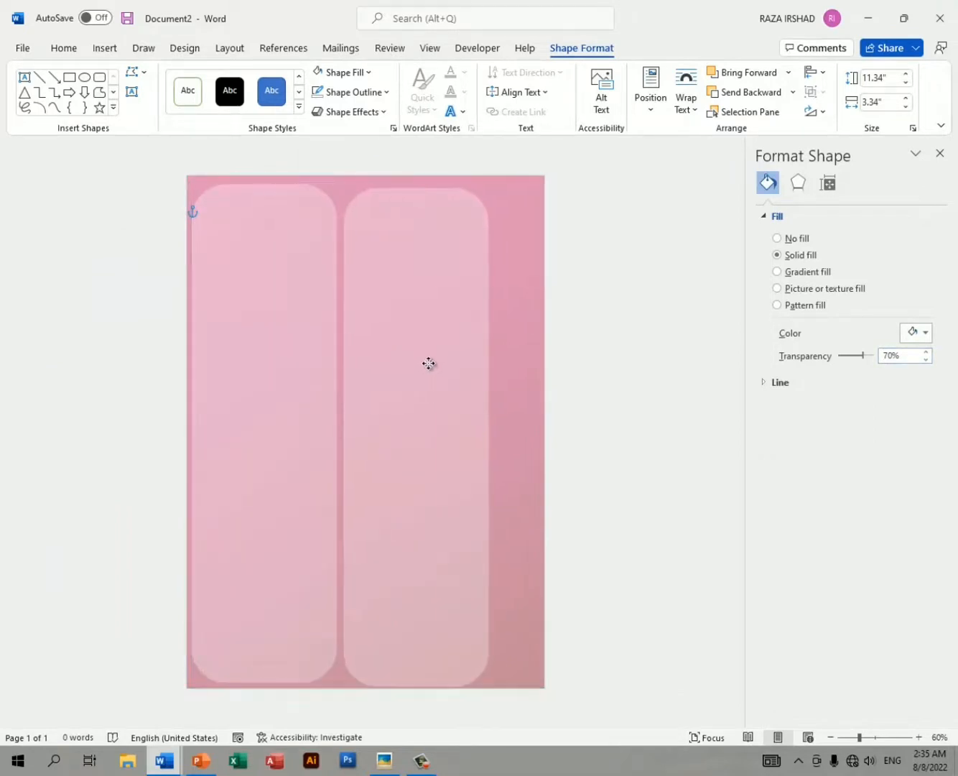
drag(488, 432, 523, 425)
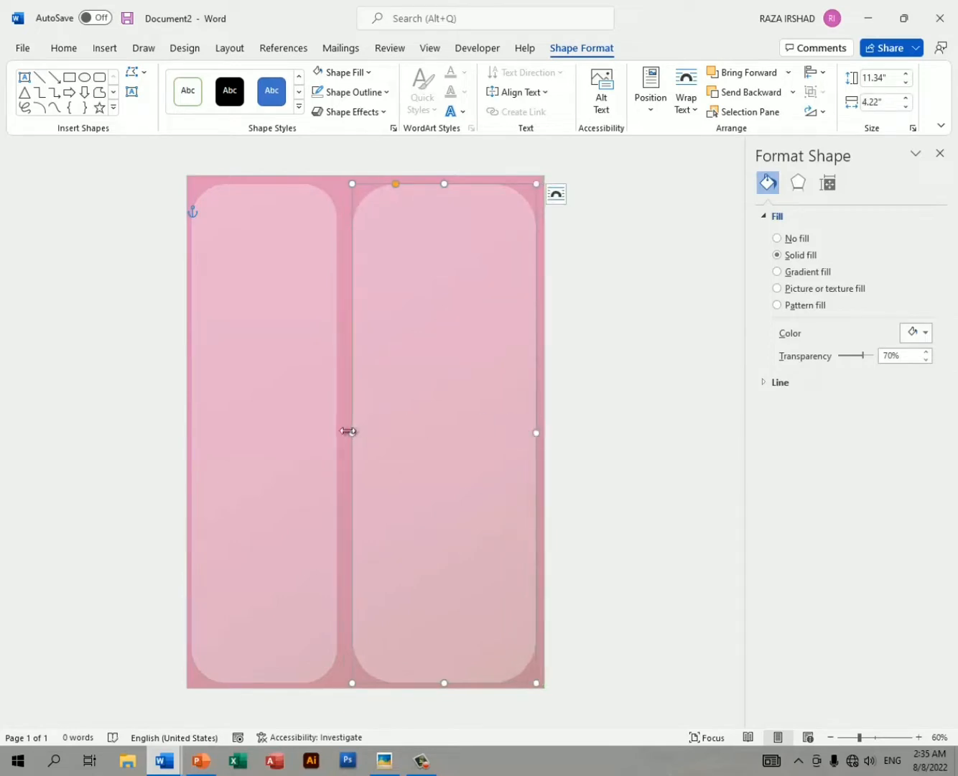
drag(346, 431, 345, 430)
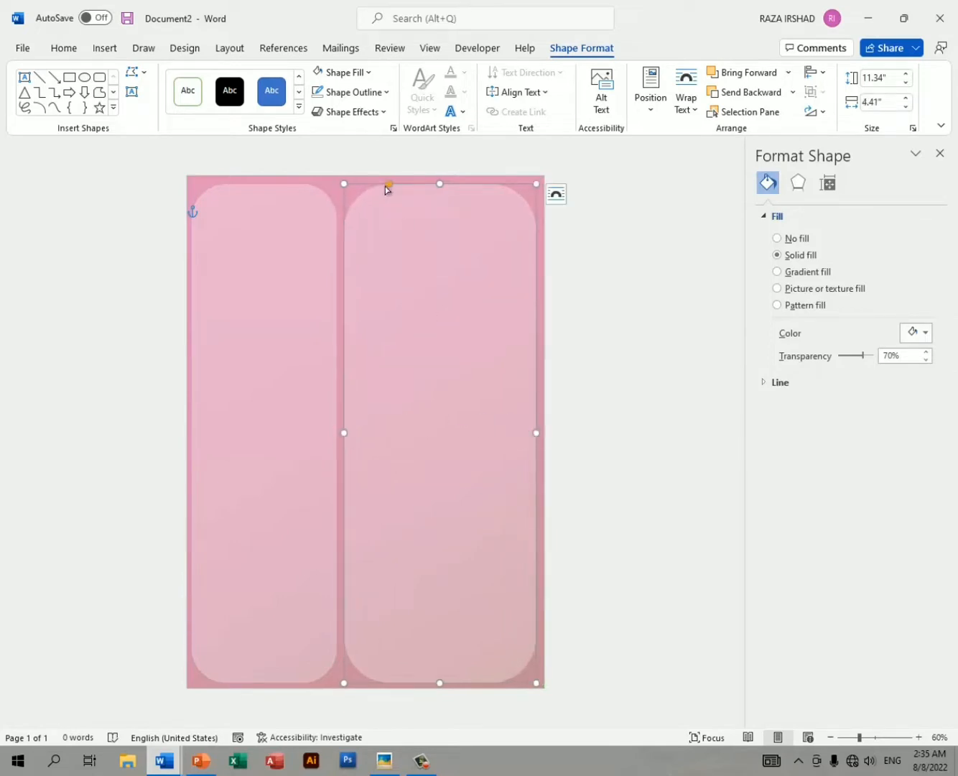
- Compare with the reference image and adjust the corner rounding, making the left panel almost fully rounded and the right panel moderately rounded
click(240, 246)
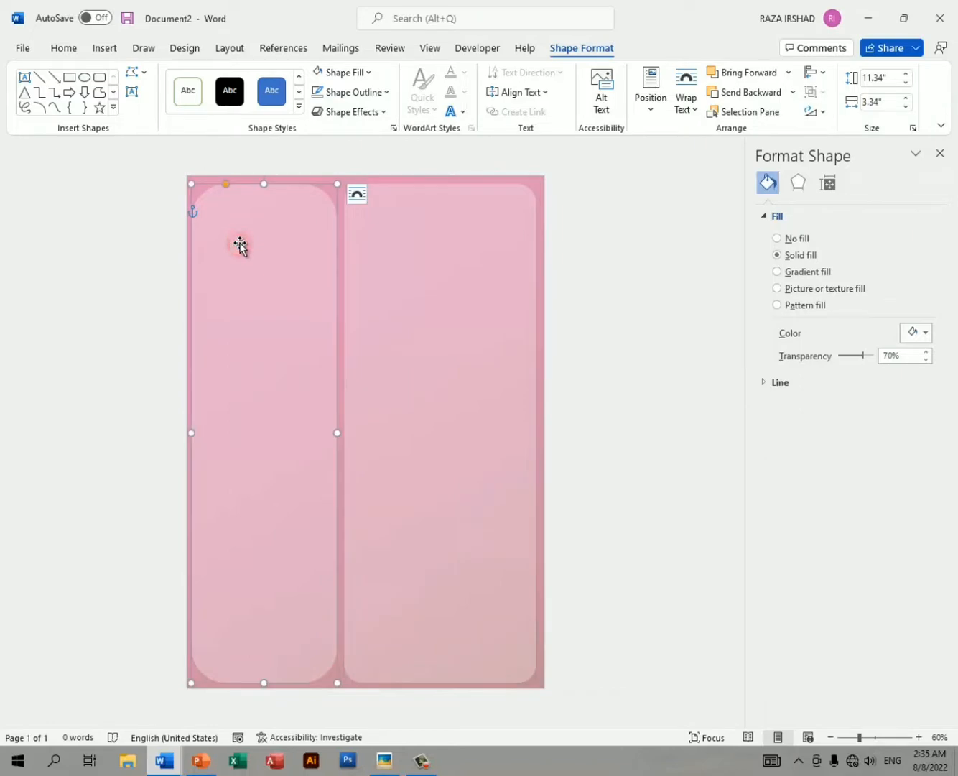
click(388, 768)
click(348, 536)
click(413, 245)
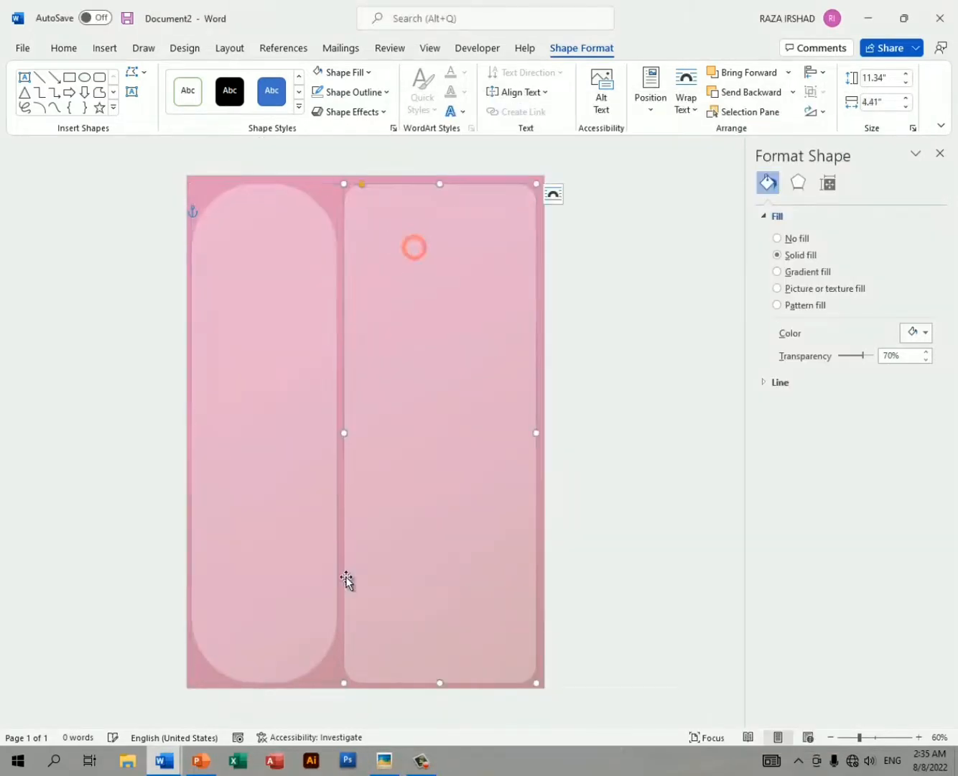
click(381, 768)
click(357, 237)
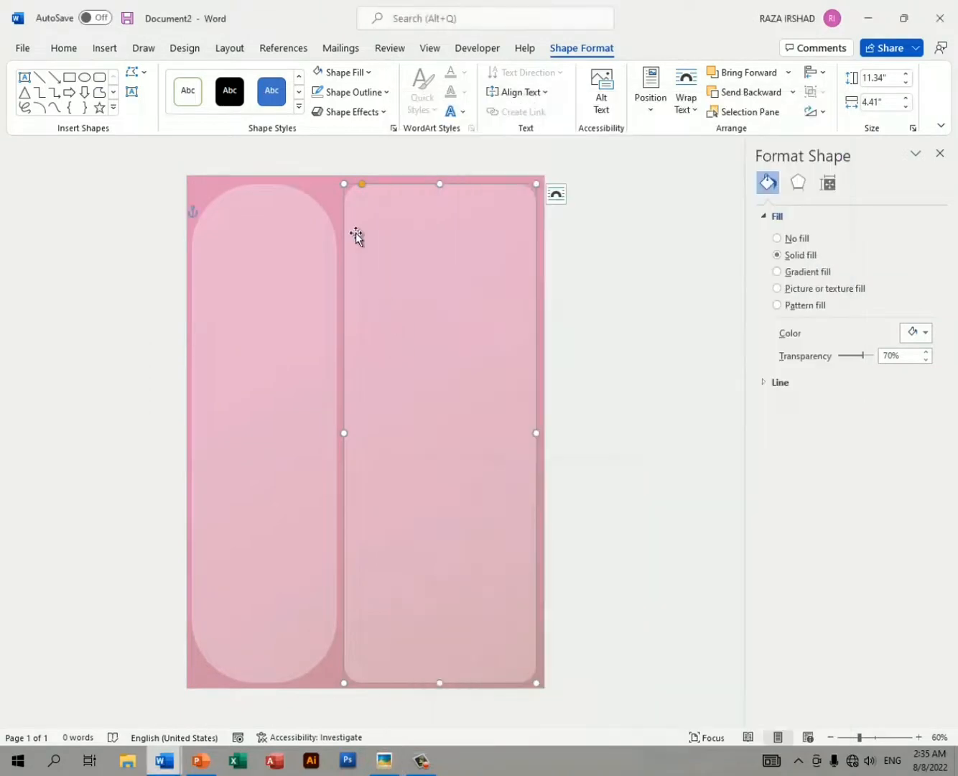
click(368, 188)
click(383, 192)
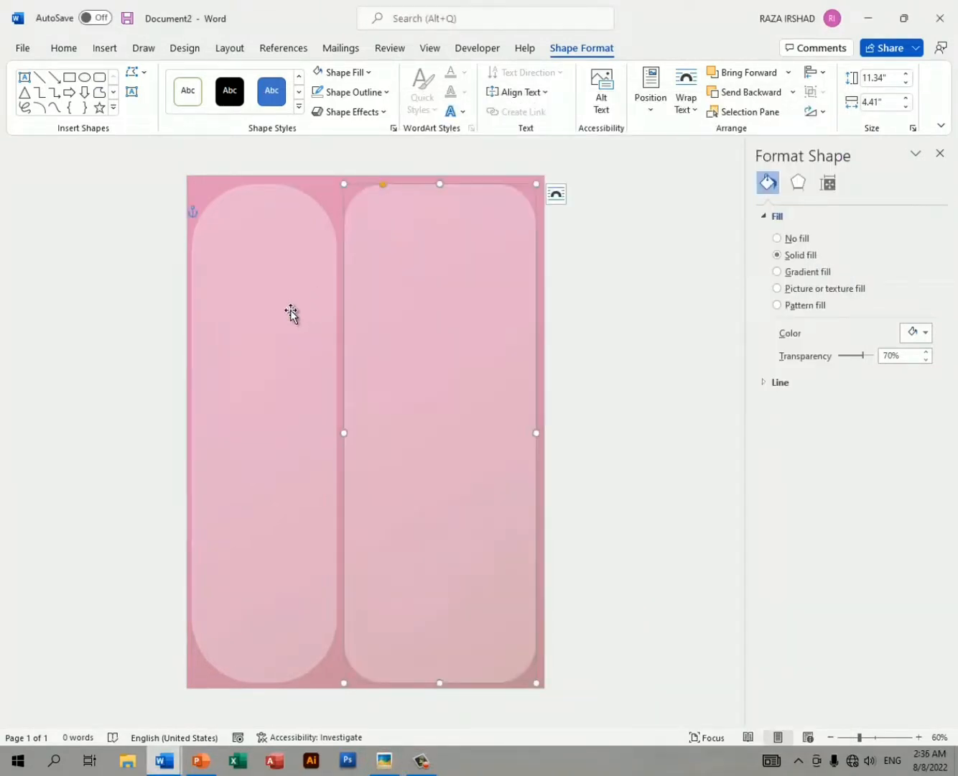
- Try centre alignment on both panels, undo it, and apply Align Middle to them instead
shift+click(263, 332)
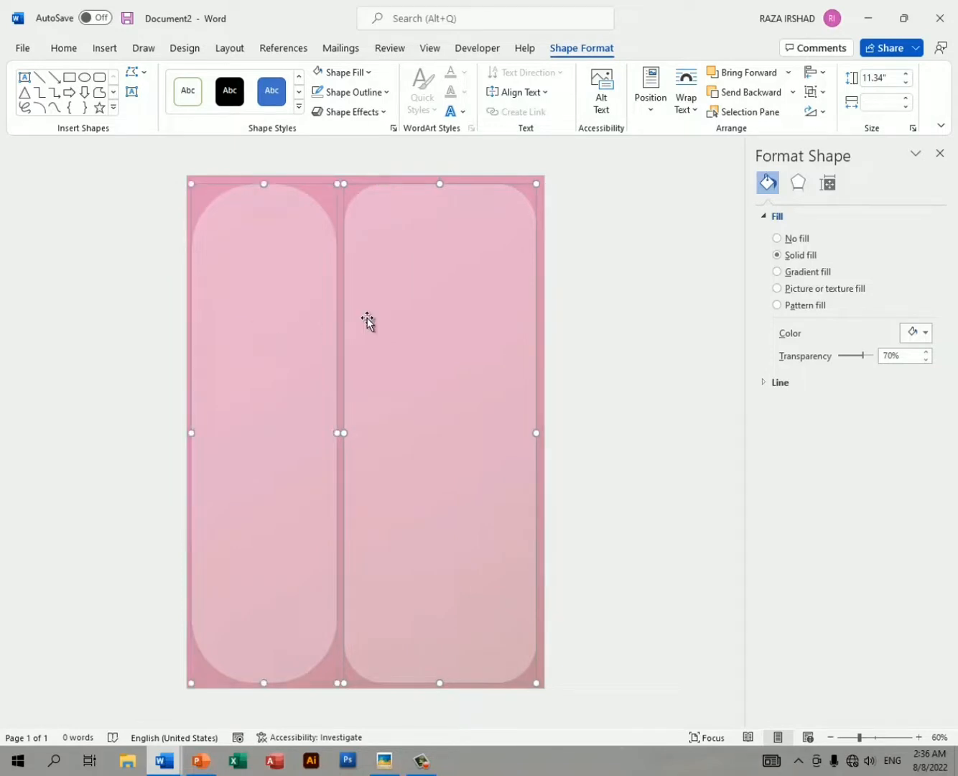
click(817, 72)
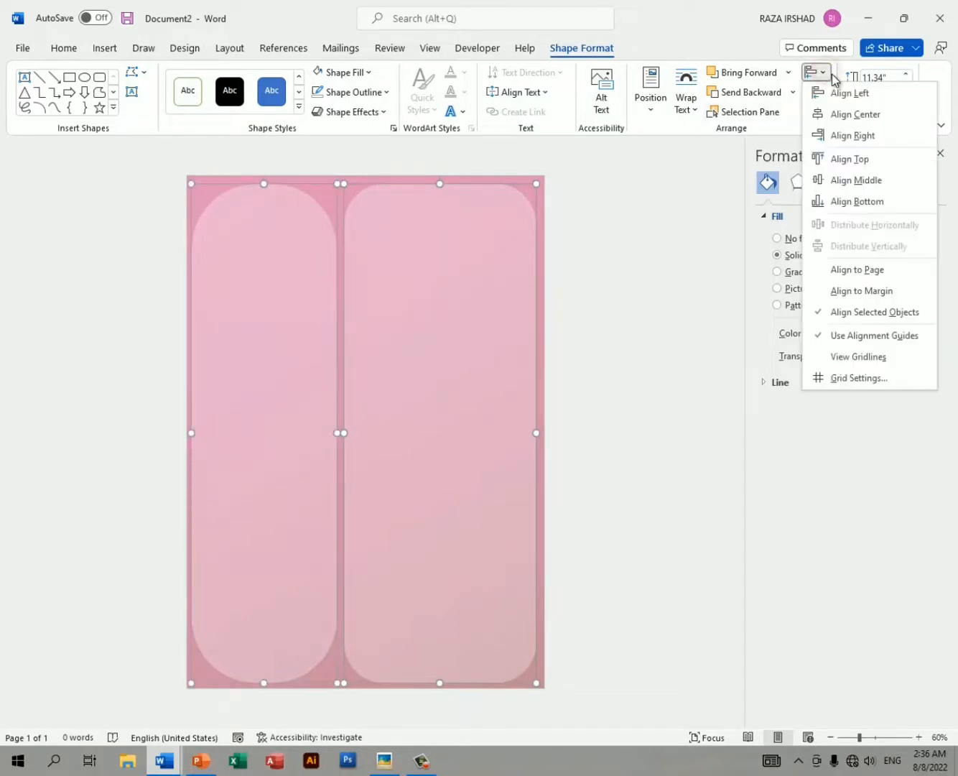
click(866, 113)
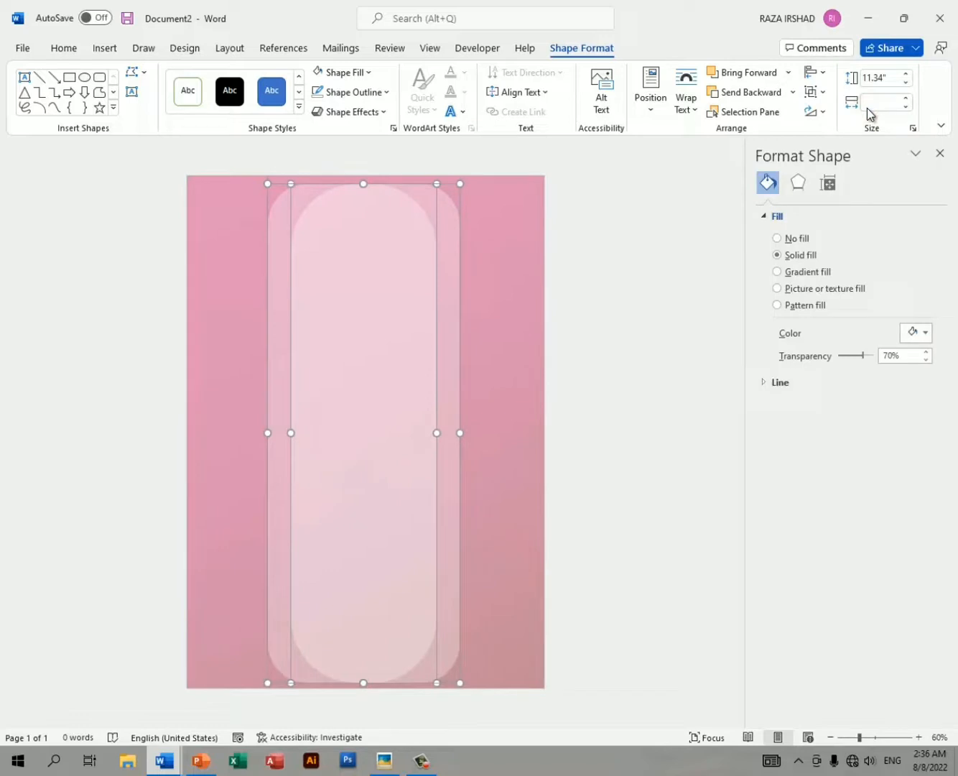
key(ctrl+z)
click(817, 72)
click(864, 180)
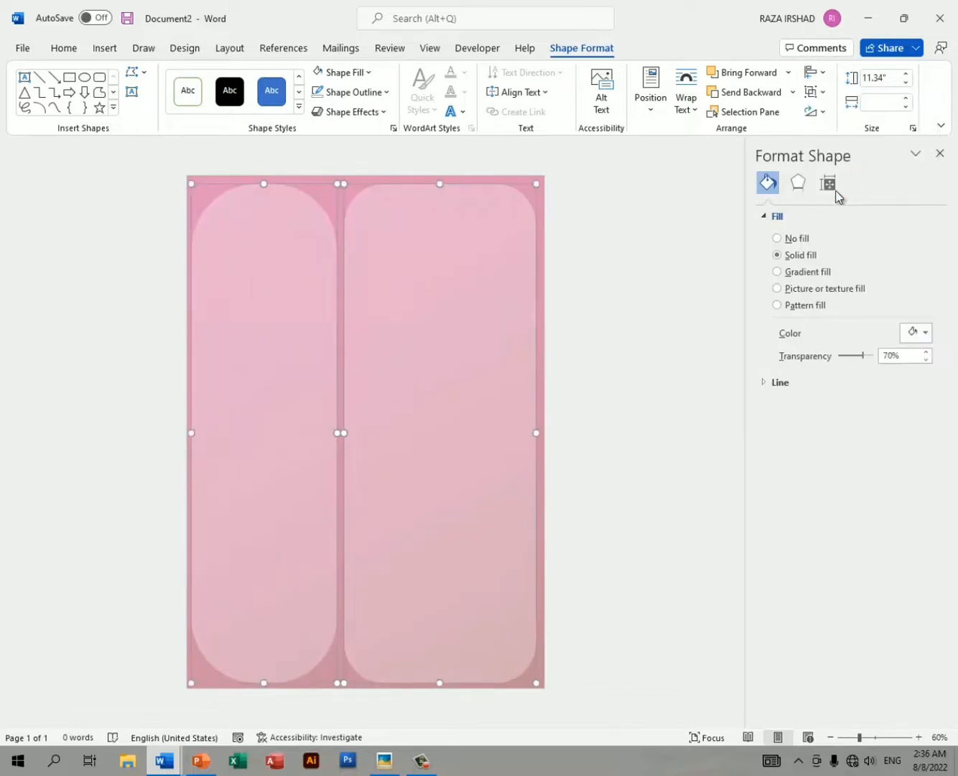
- Draw a text box about 2.16" high and 2.88" wide near the top of the left panel
click(631, 384)
click(105, 47)
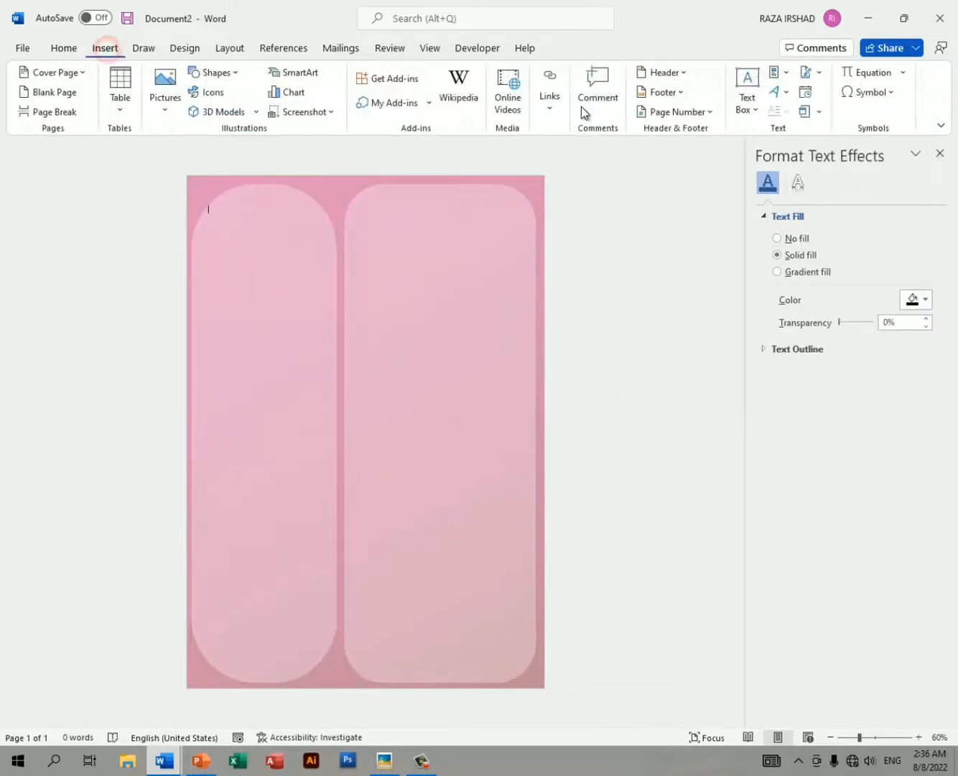
click(743, 114)
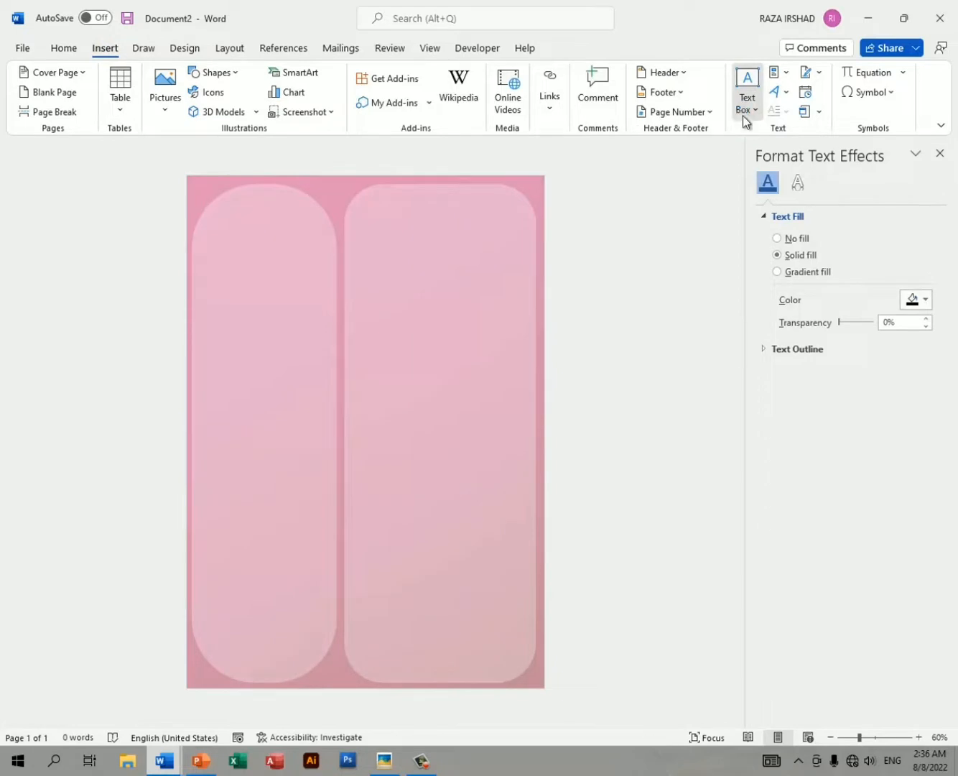
click(707, 582)
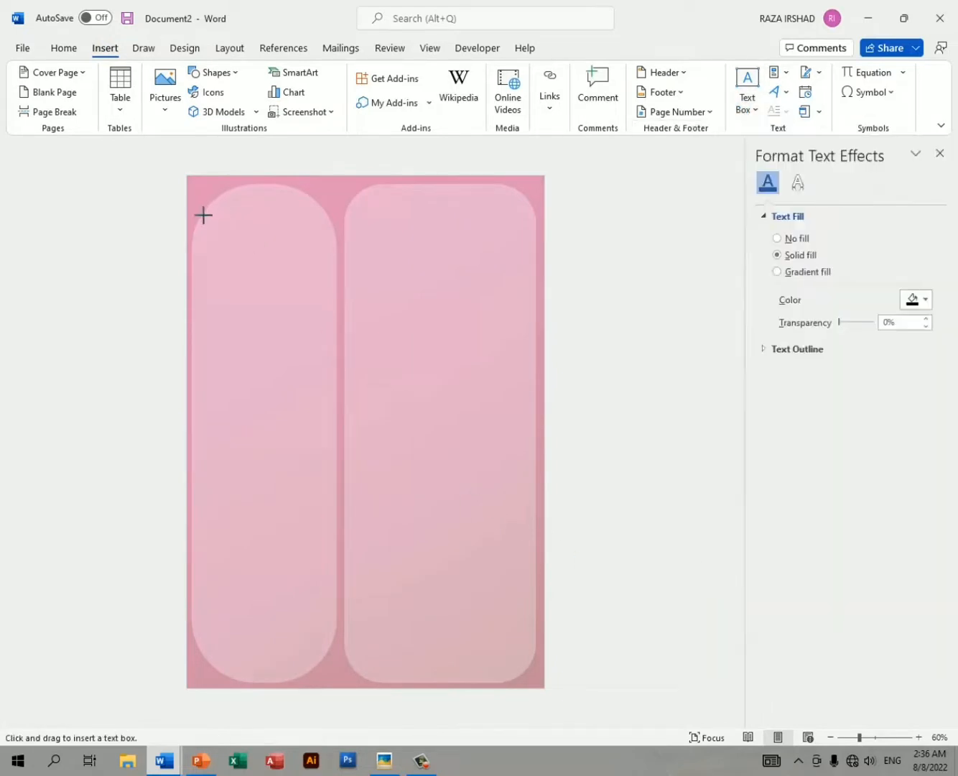
drag(205, 214, 300, 308)
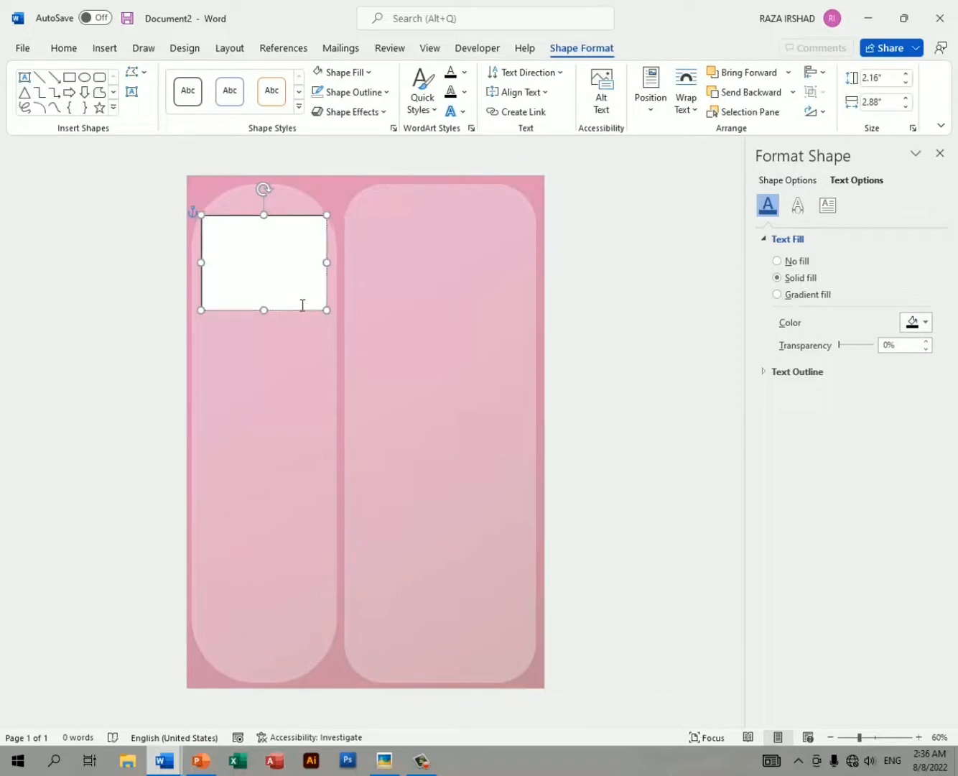
- Enter the person's full name in capitals in the text box, with "Computer Specialist" on the line below
ctrl+scroll(227, 223, up, 9)
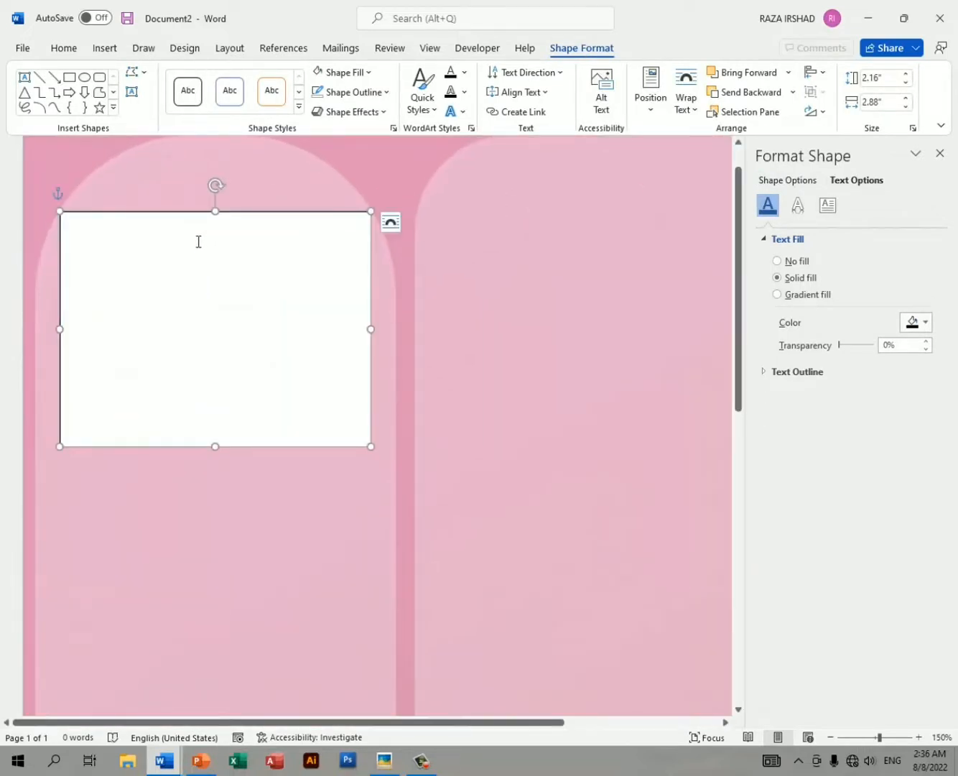
text(R)
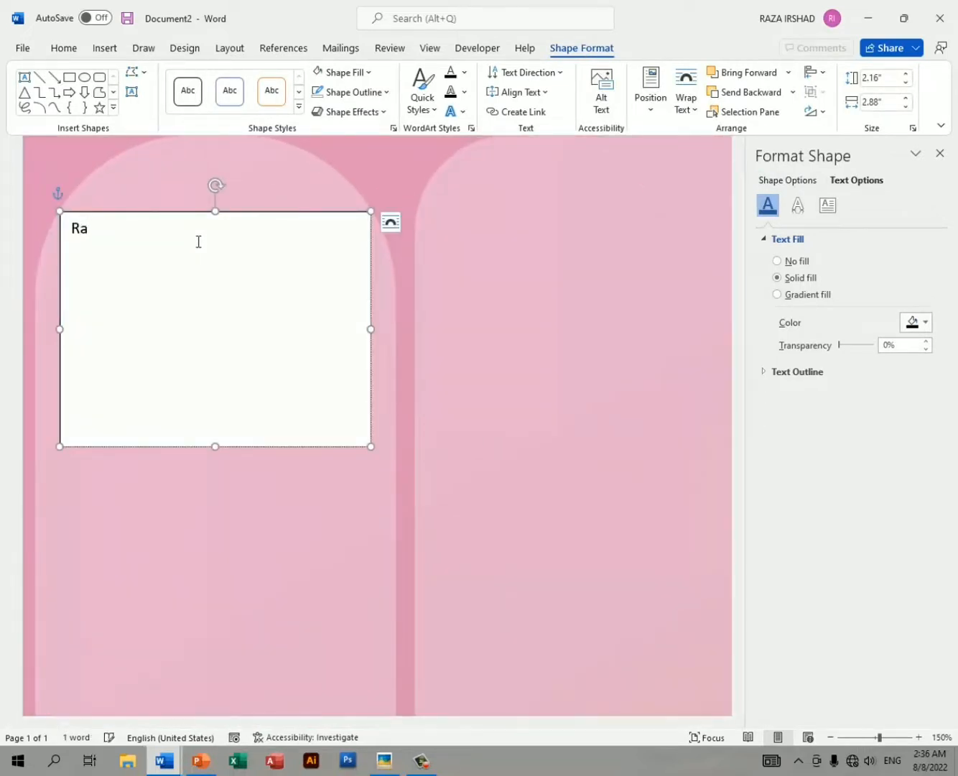
text(AZA Ir)
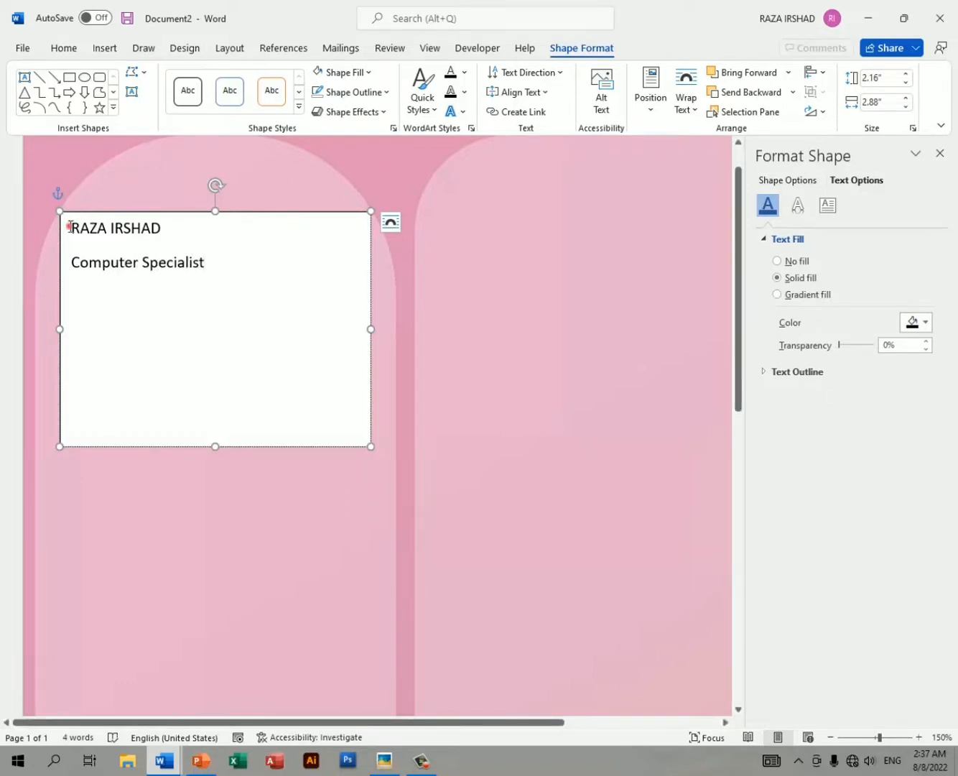
- Format the name line in Arial Black with white font colour
drag(69, 227, 169, 229)
click(64, 46)
click(191, 80)
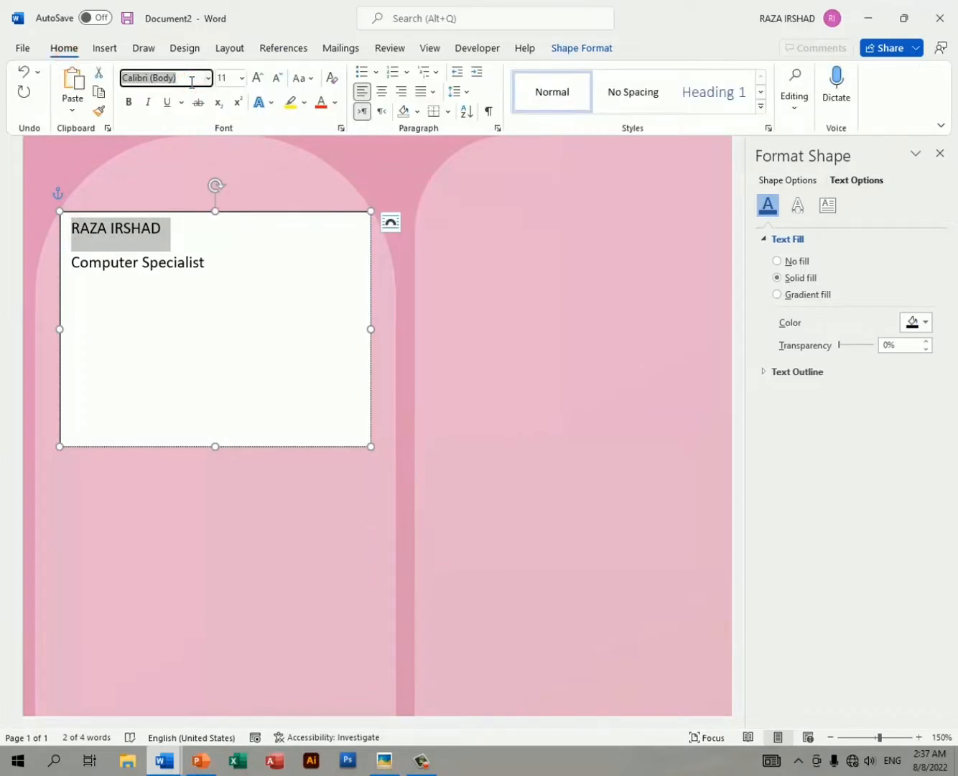
text(A)
key(Return)
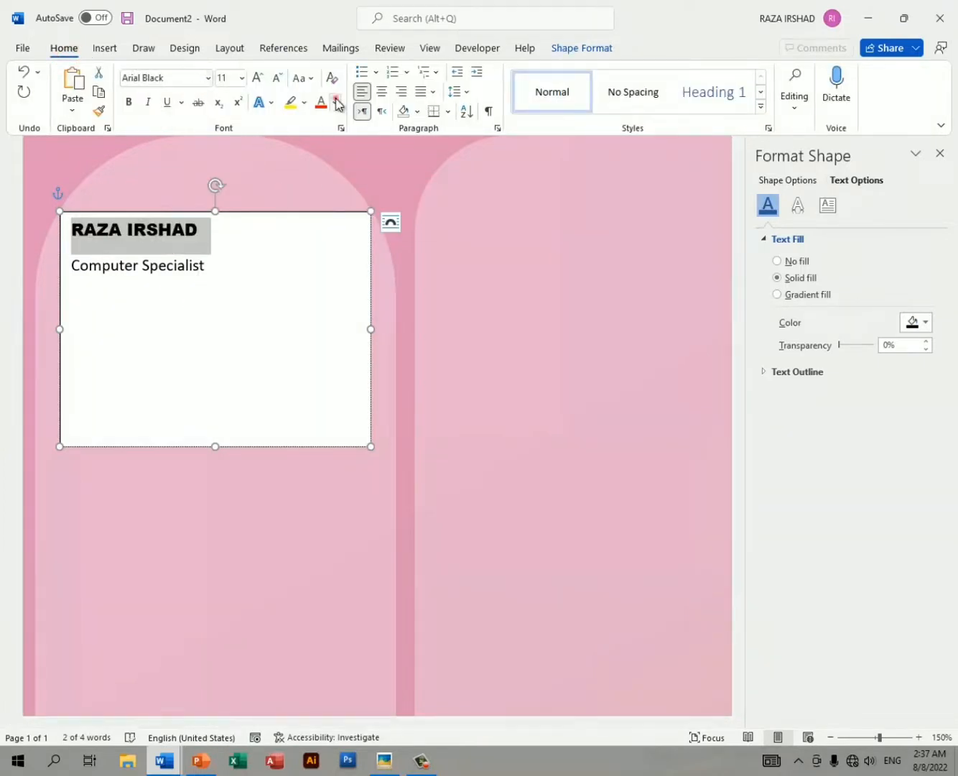
click(335, 102)
click(323, 161)
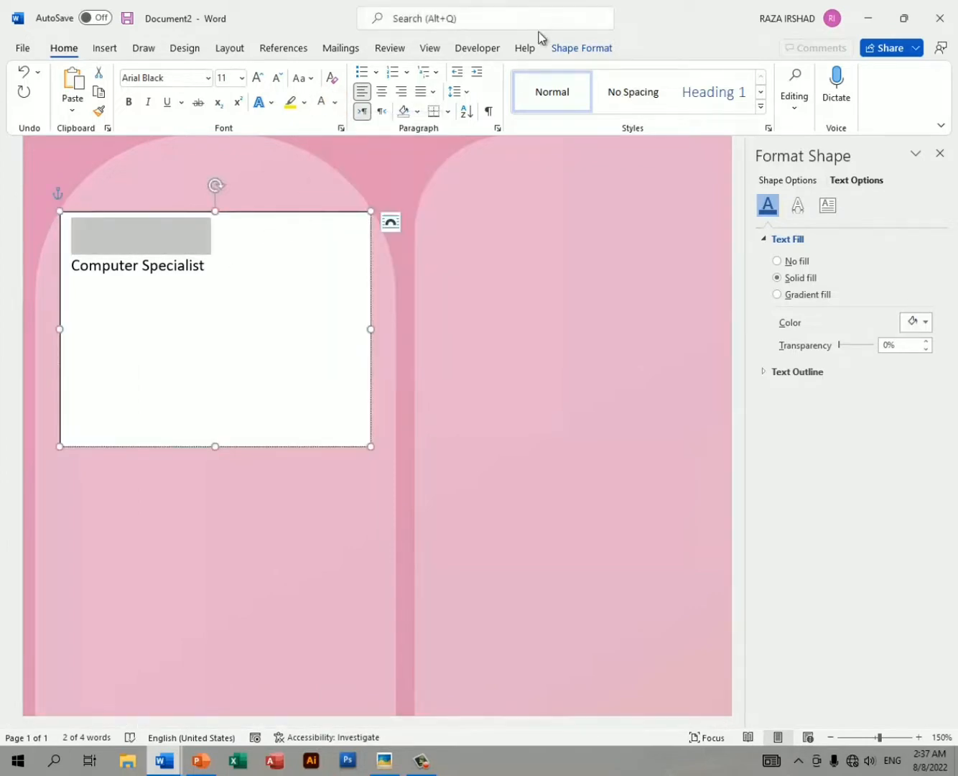
- Remove the fill and the outline from the name text box
click(581, 47)
click(345, 72)
click(349, 278)
click(378, 92)
click(357, 305)
- Enlarge the name and the "Computer Specialist" line to 24 pt
click(219, 270)
drag(219, 270, 34, 277)
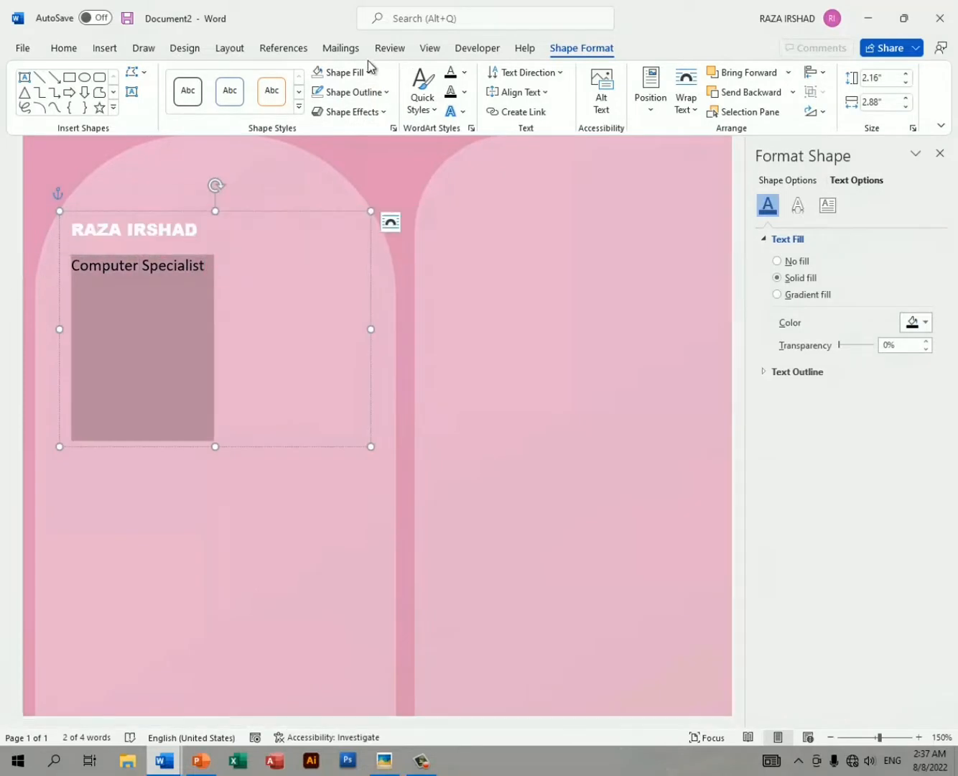
drag(82, 231, 242, 291)
click(64, 47)
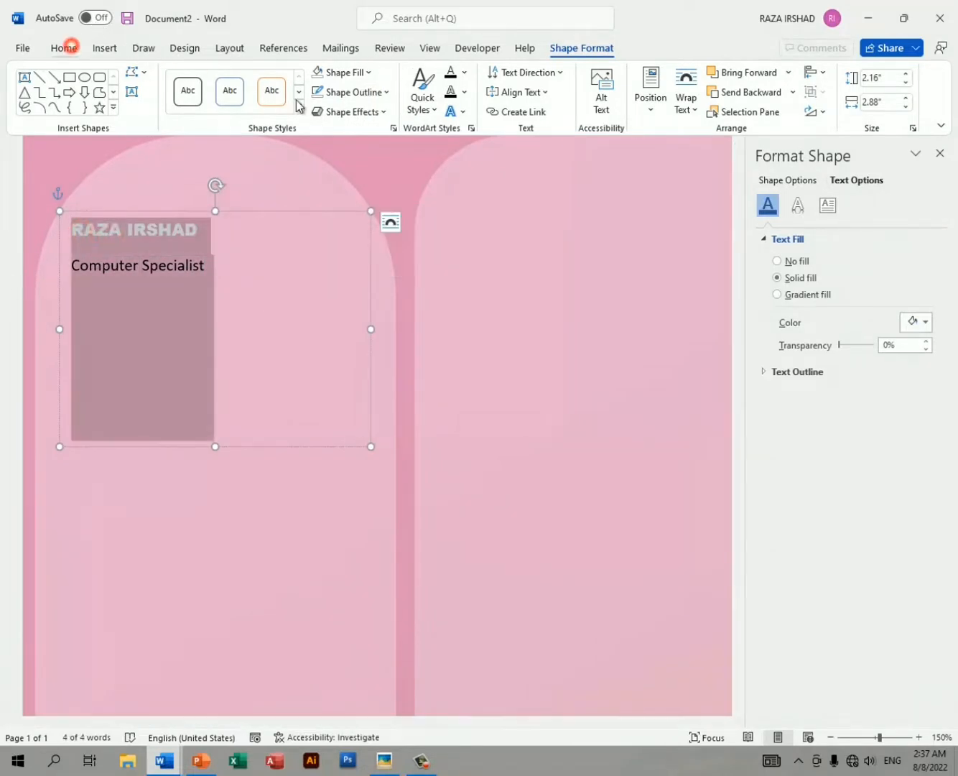
click(255, 79)
click(256, 78)
click(256, 78)
click(255, 78)
click(256, 78)
click(255, 79)
click(255, 77)
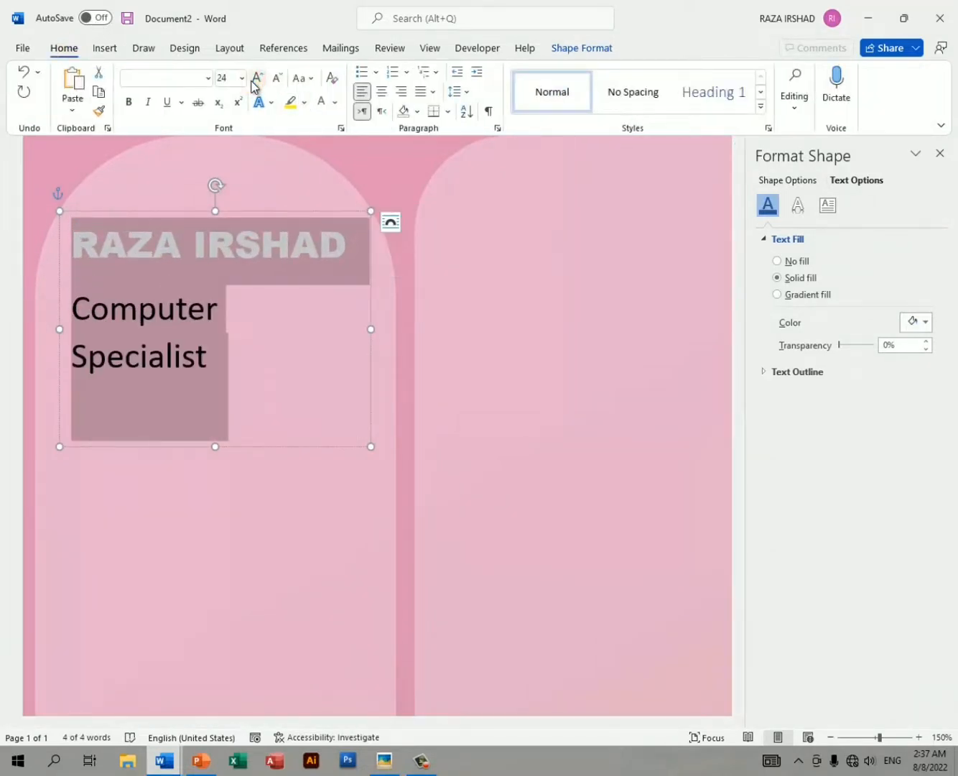
- Shorten the text box to fit its text and colour "Computer Specialist" white
drag(211, 447, 222, 381)
scroll(221, 381, down, 6)
mouse_move(226, 295)
mouse_down()
mouse_move(133, 246)
mouse_move(234, 302)
mouse_up()
click(121, 258)
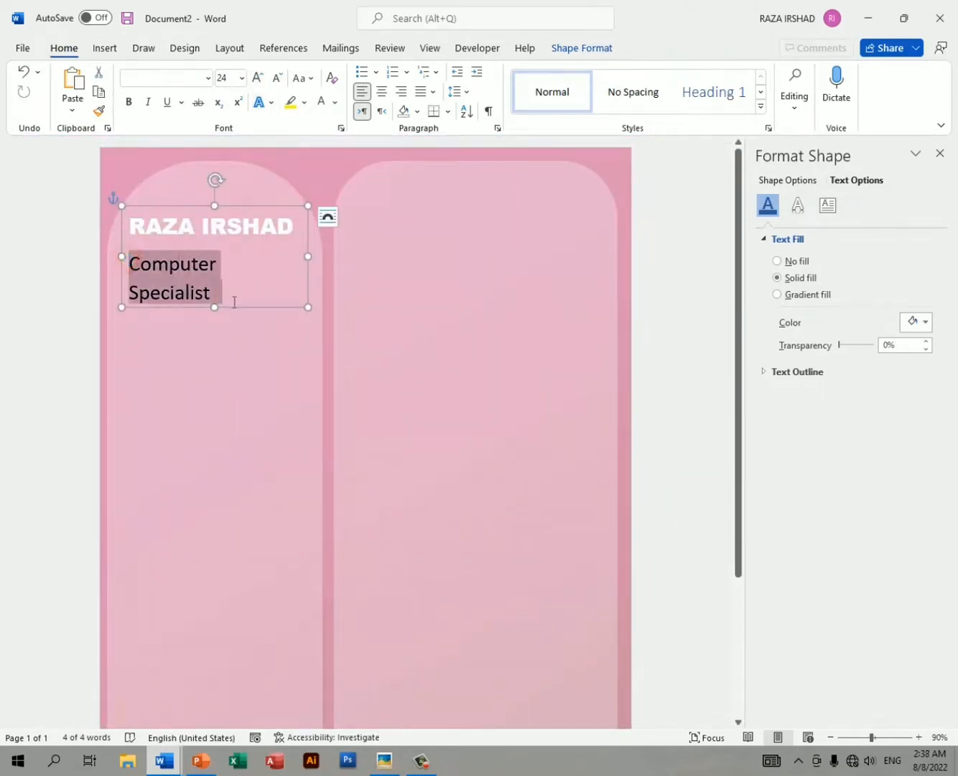
click(324, 100)
click(220, 483)
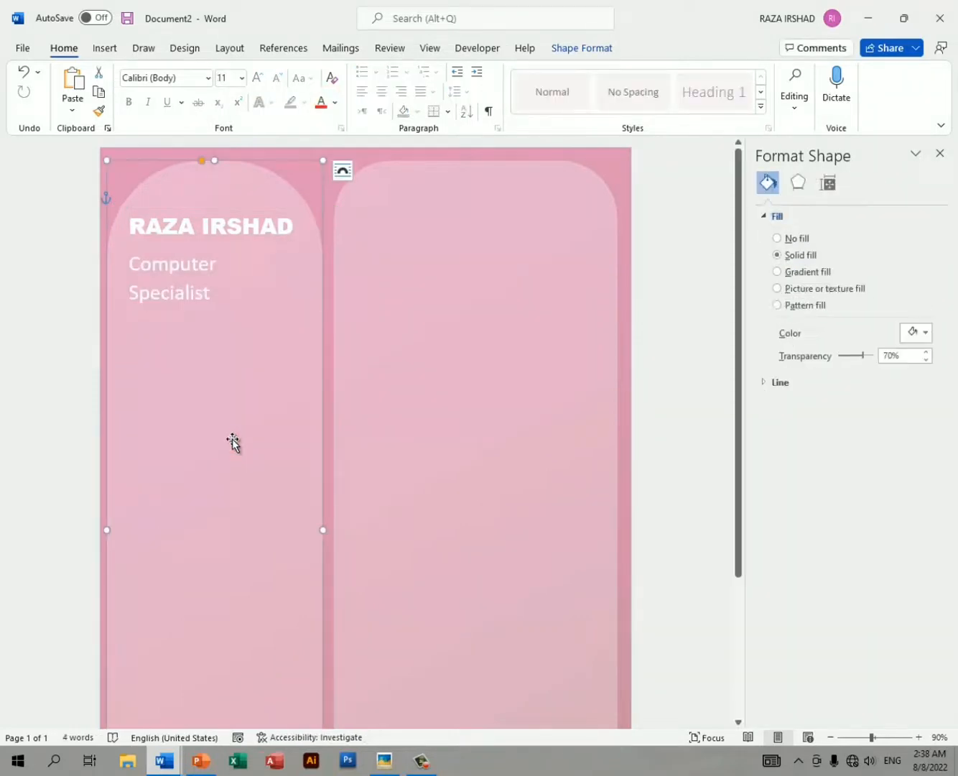
- Check the reference image and right-align the "Computer Specialist" text
click(383, 759)
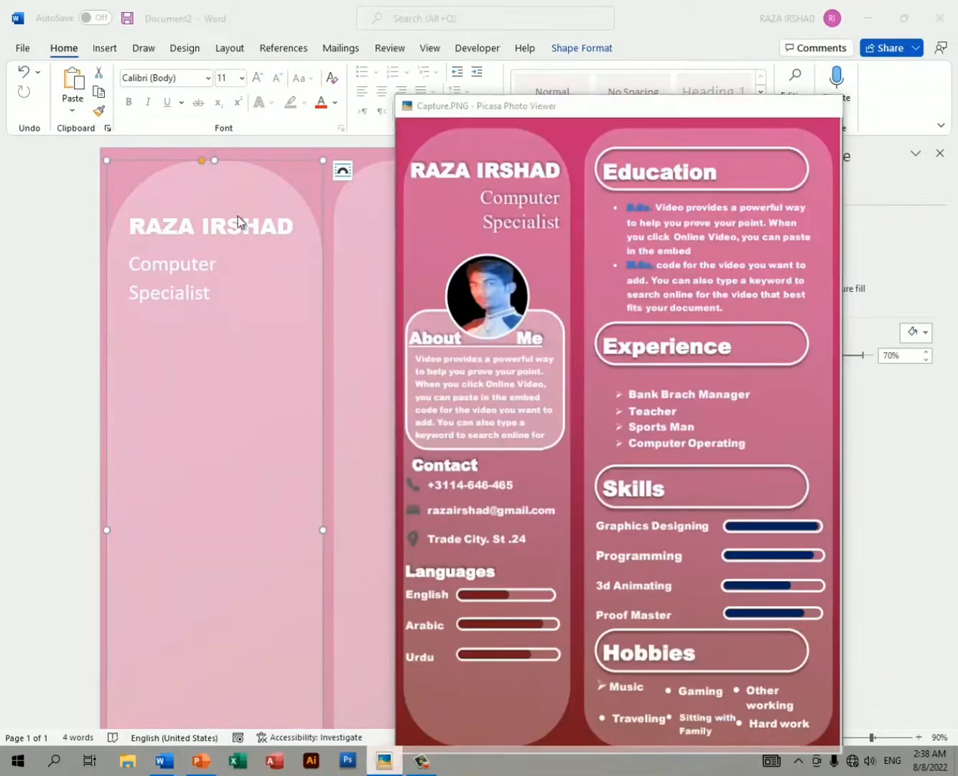
click(223, 254)
drag(133, 294, 222, 295)
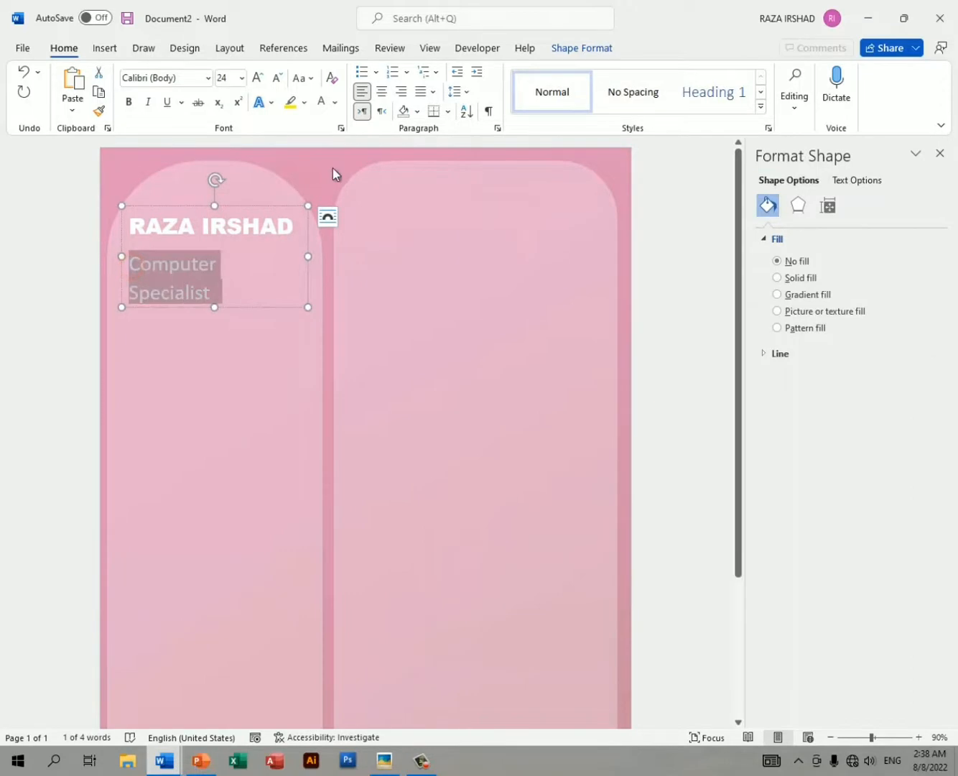
click(400, 92)
click(289, 391)
scroll(292, 392, down, 1)
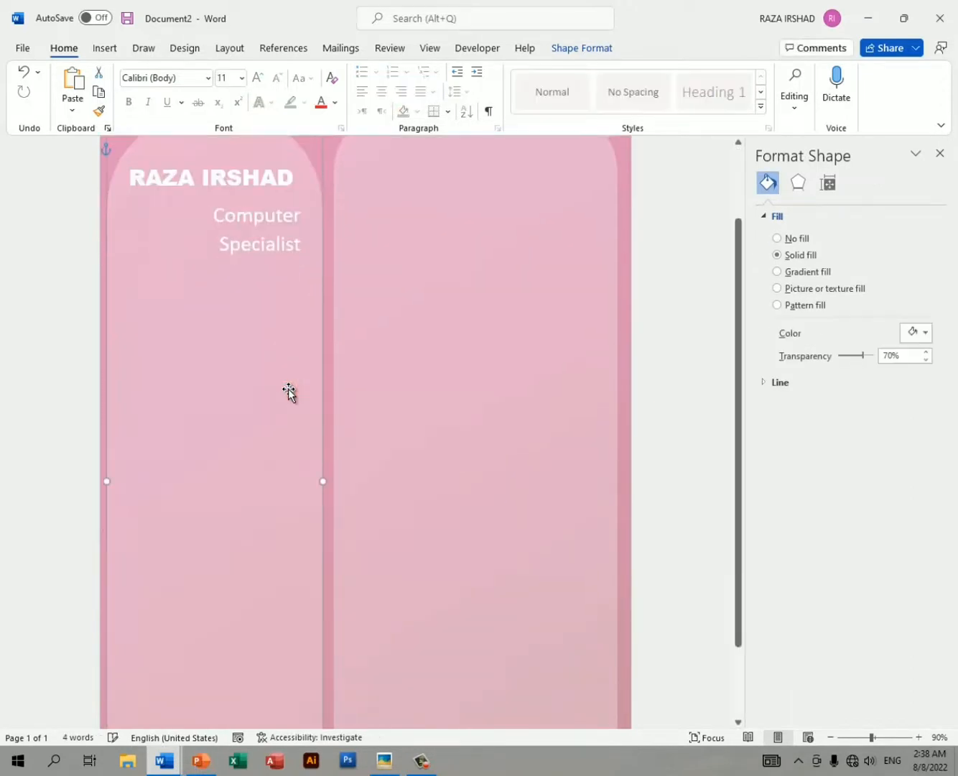
scroll(294, 388, up, 1)
- Draw a rounded rectangle about 2.97" high and 2.86" wide on the left panel below the job title
click(104, 48)
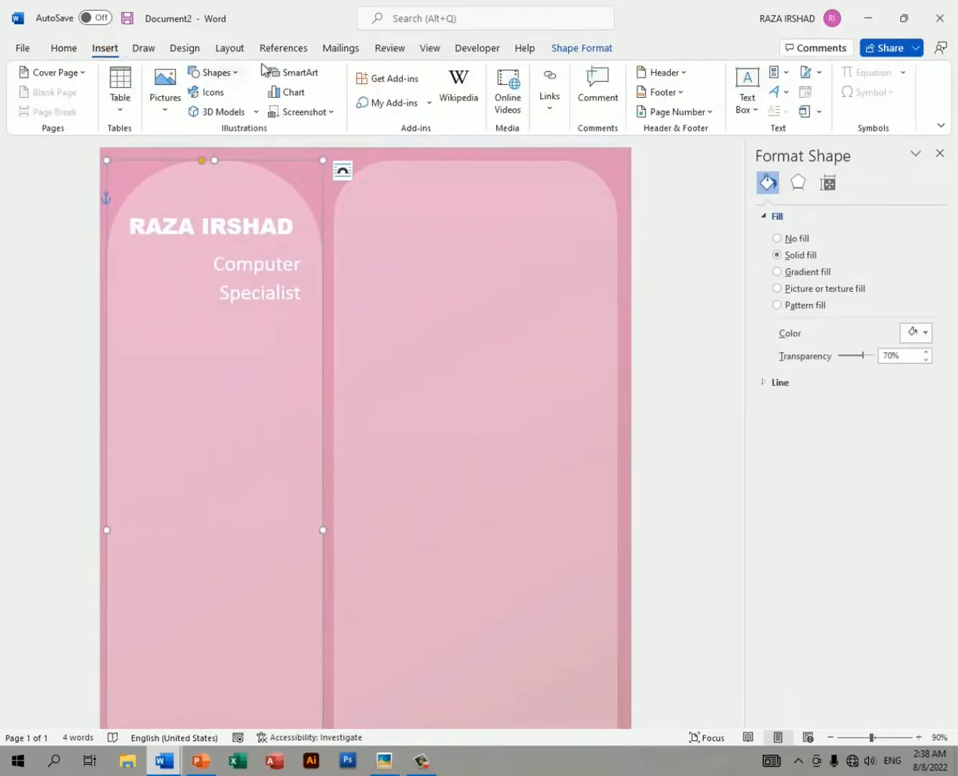
click(239, 70)
click(270, 110)
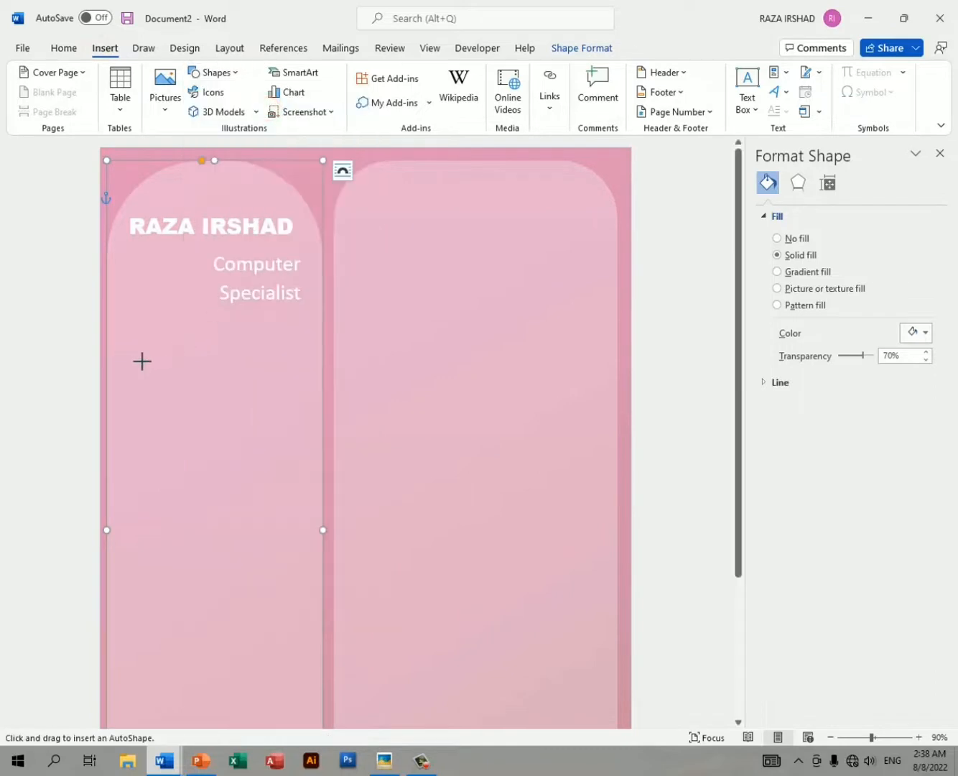
drag(126, 372, 311, 567)
click(244, 488)
drag(227, 485, 235, 487)
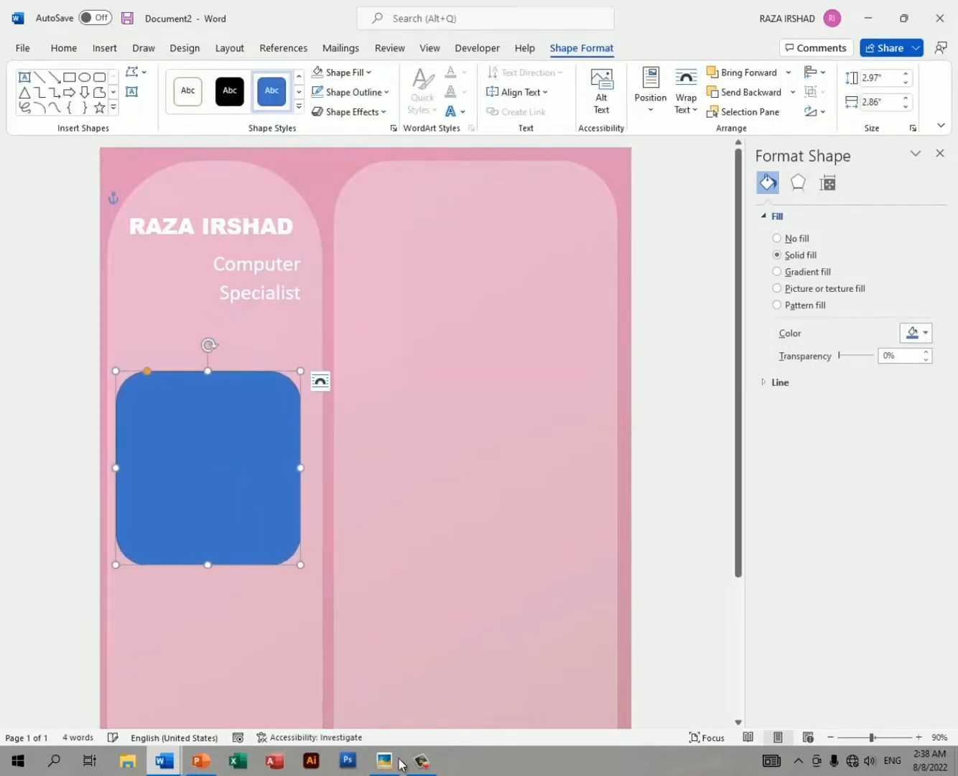
- Compare with the reference image, widen the blue rounded rectangle to about 3.12" and slightly reduce its corner rounding
click(397, 763)
click(395, 761)
drag(300, 468, 315, 471)
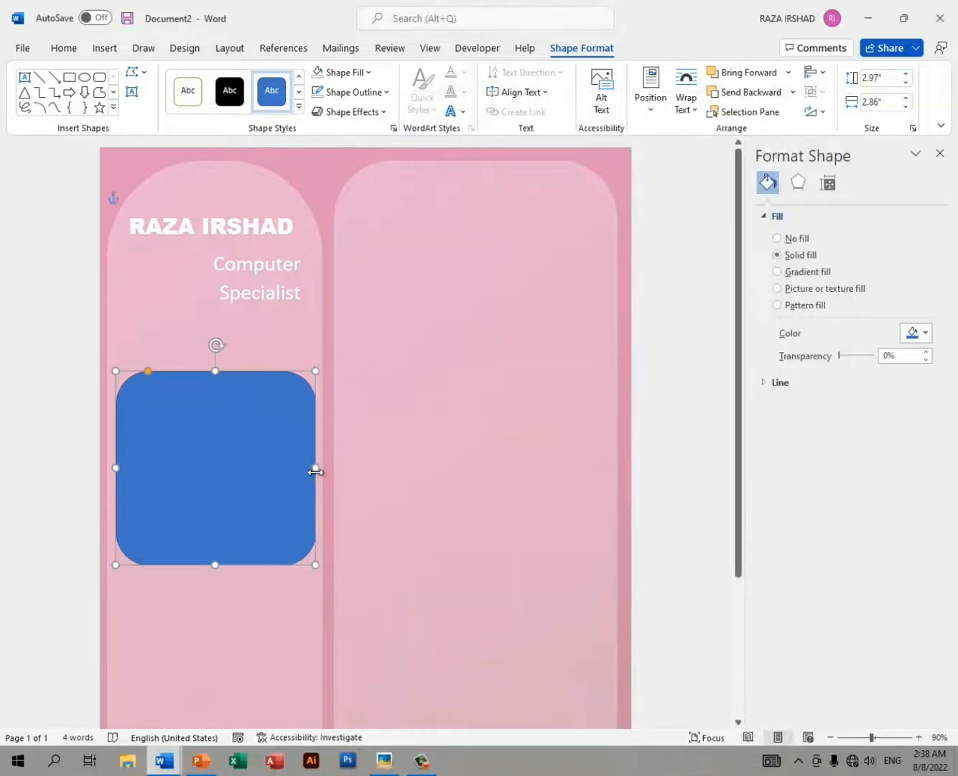
drag(116, 466, 114, 467)
drag(145, 372, 137, 373)
mouse_move(196, 434)
mouse_down()
mouse_move(195, 449)
mouse_move(195, 424)
mouse_up()
key(ctrl+z)
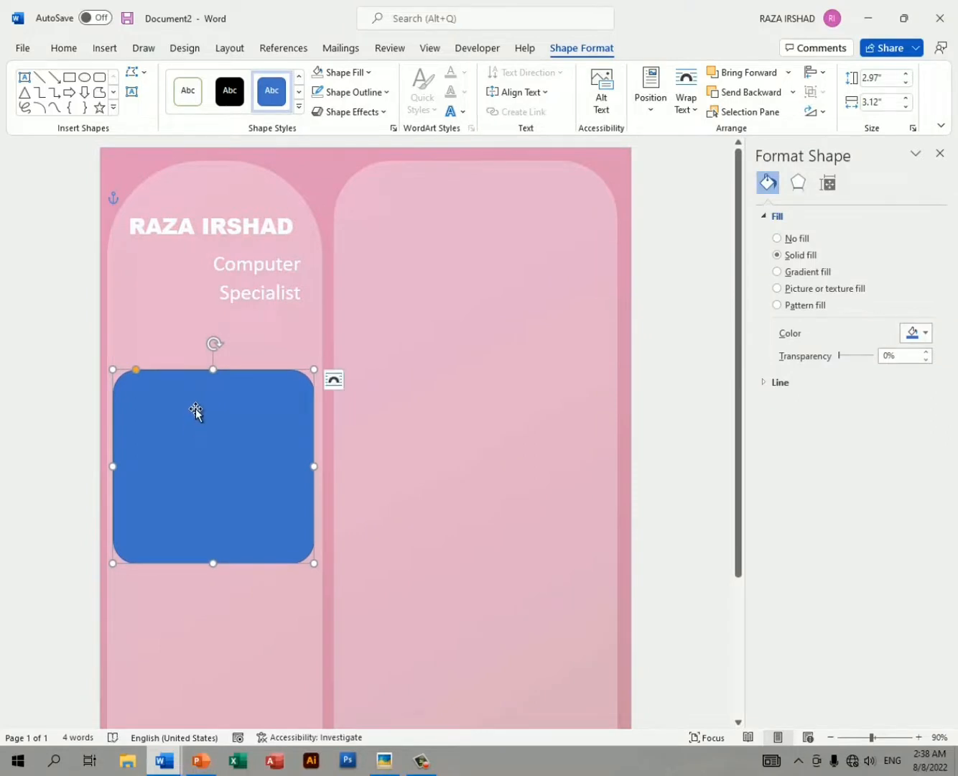
- Fill the blue rounded rectangle with white at 70% transparency
click(369, 92)
click(366, 72)
click(367, 72)
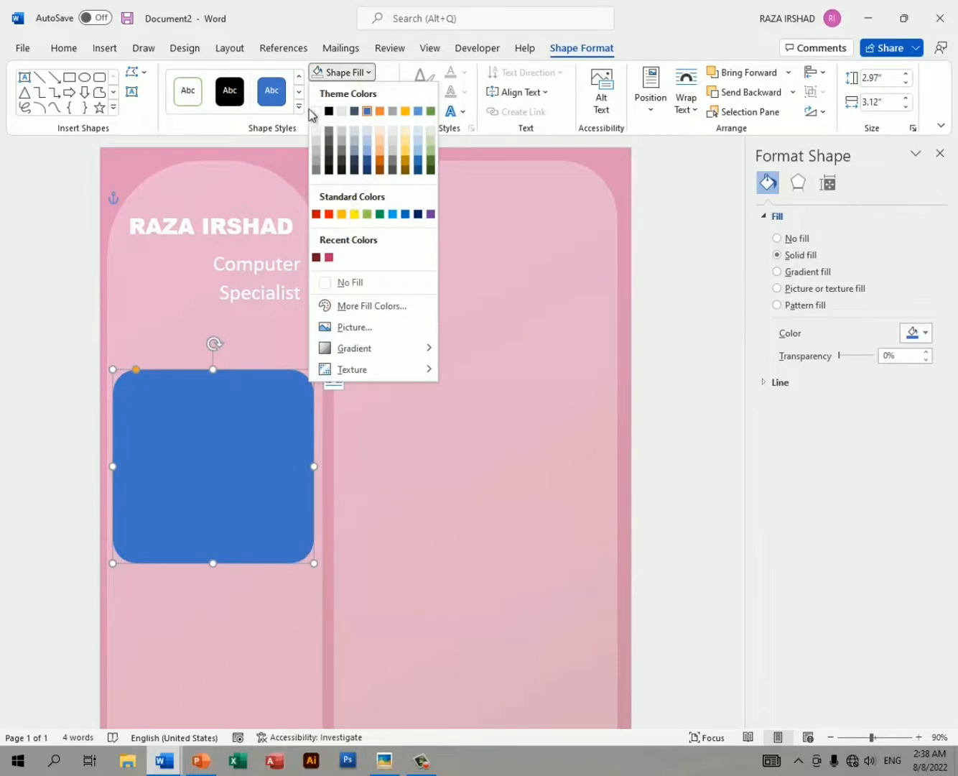
click(312, 111)
click(898, 355)
click(839, 357)
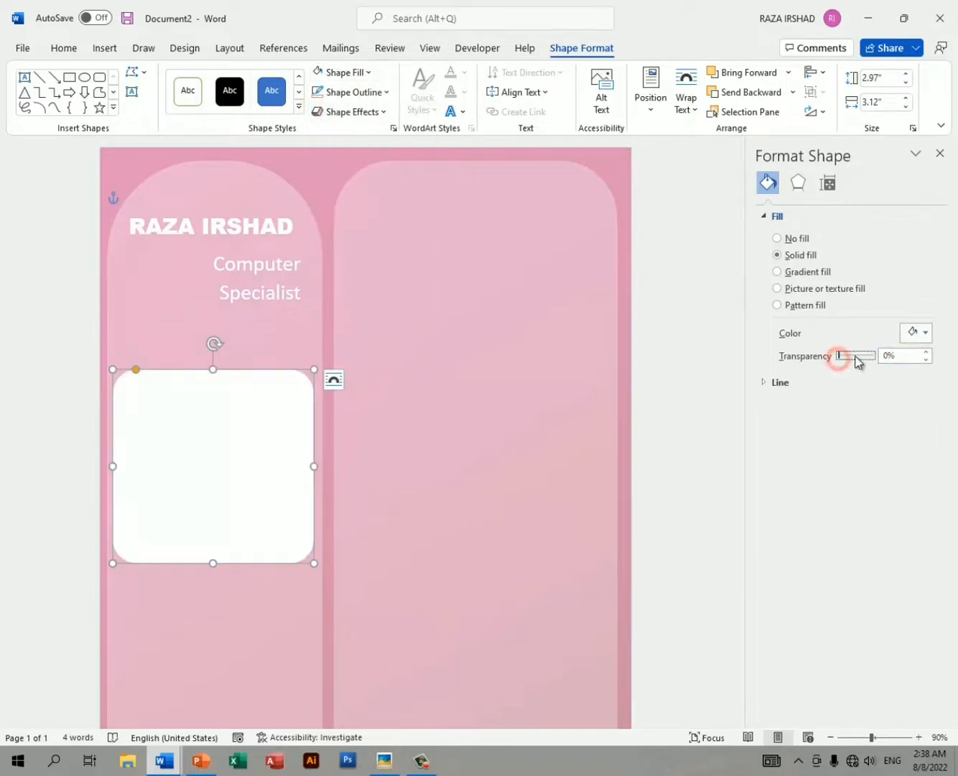
drag(855, 356, 861, 355)
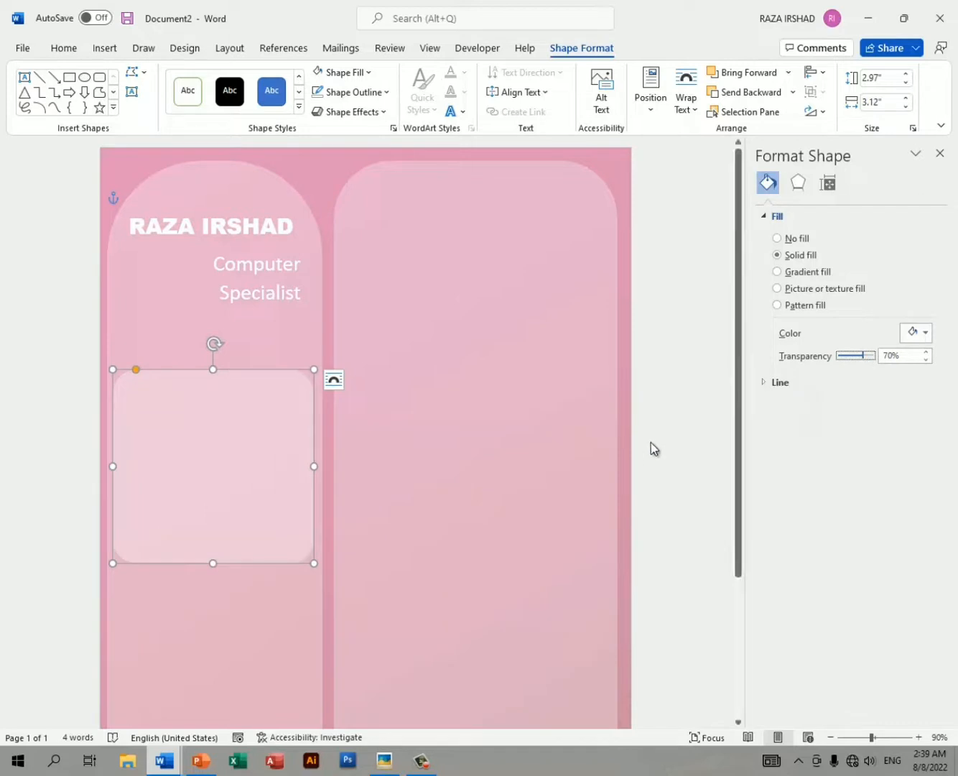
- Give the translucent box a white outline with a weight of 2¼ pt
click(385, 92)
click(356, 92)
click(356, 92)
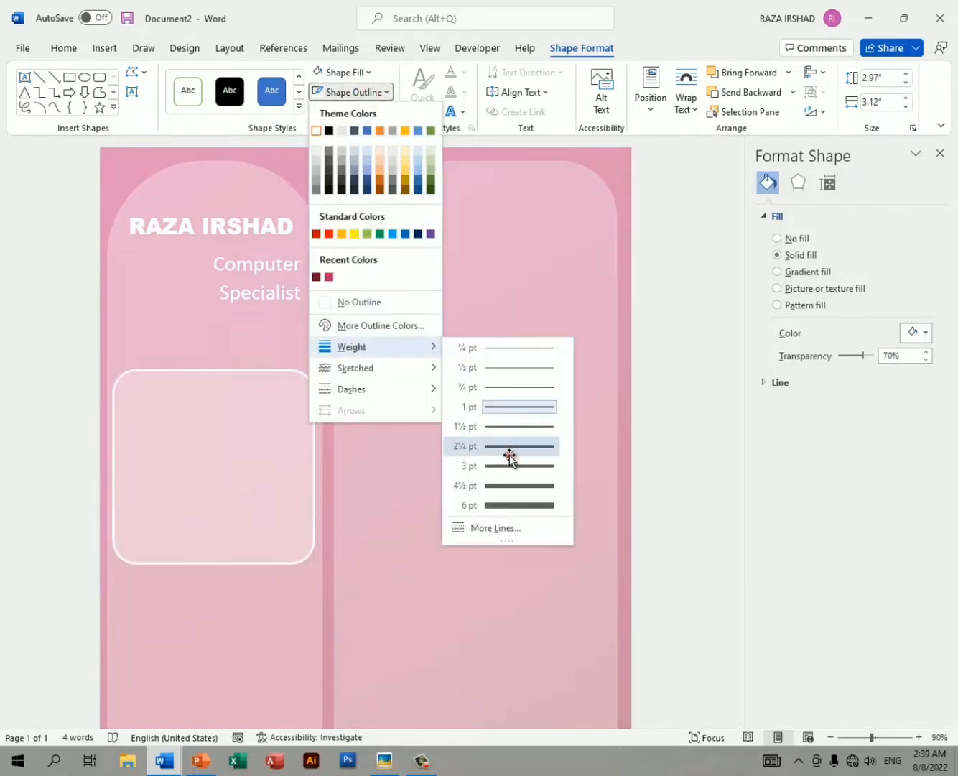
click(507, 448)
- Draw a circle about 1.49" across and centre it over the upper edge of the white-outlined box
click(85, 76)
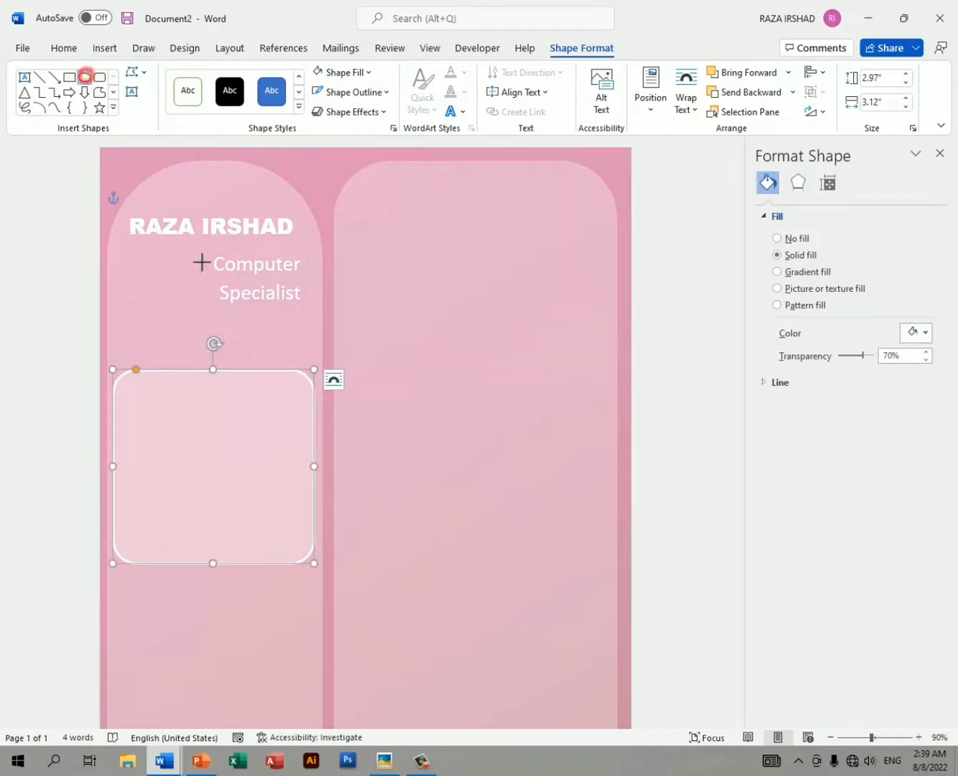
drag(177, 315, 297, 435)
drag(253, 405, 227, 382)
drag(272, 291, 245, 347)
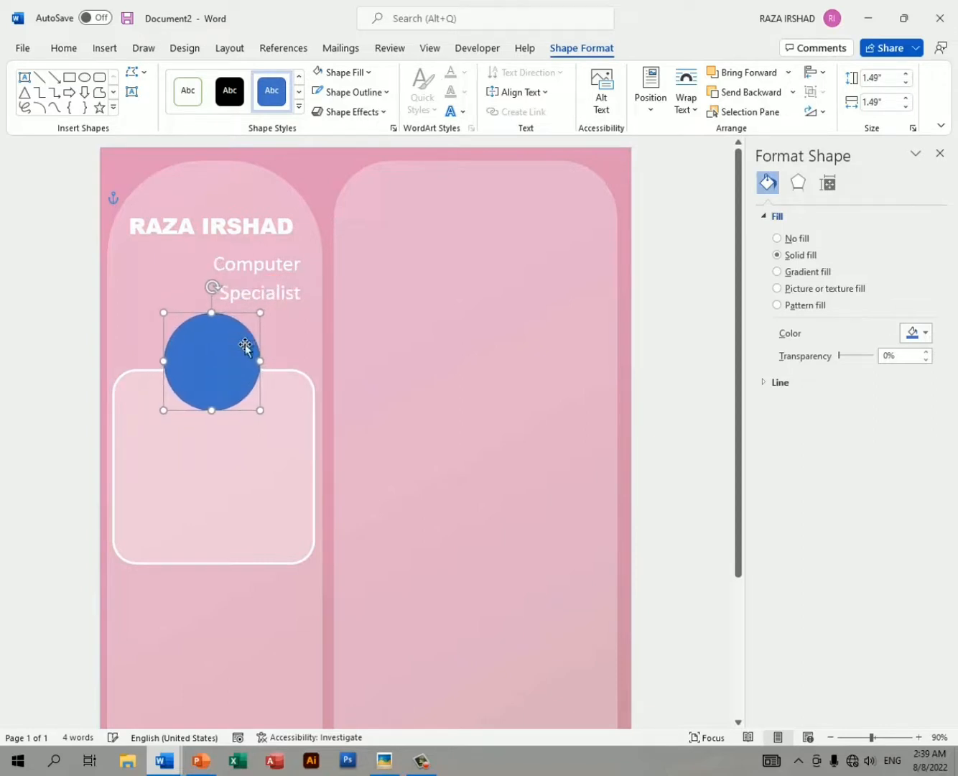
- Start a picture fill from a file for the circle and open the Pictures folder on drive H:
click(354, 74)
click(374, 326)
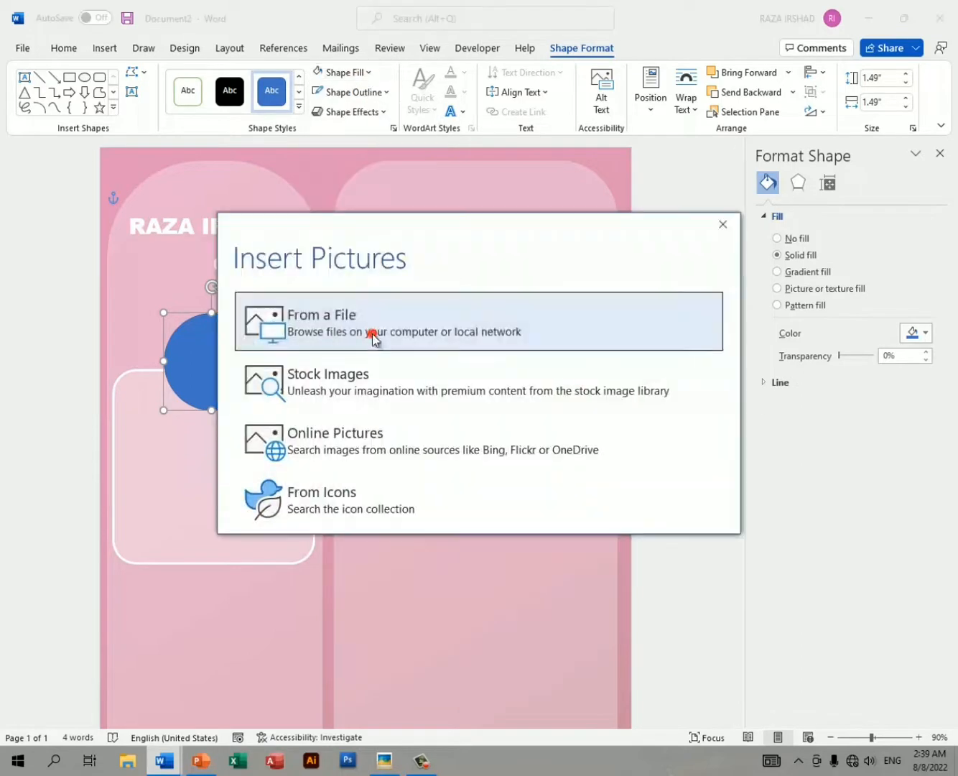
click(372, 332)
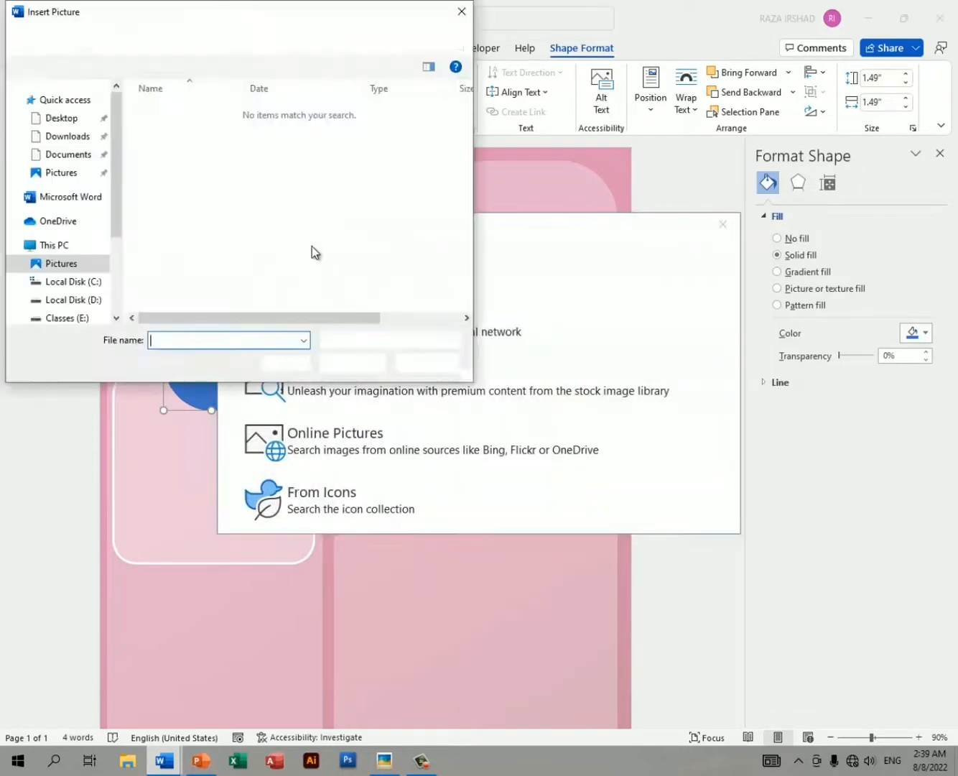
click(99, 288)
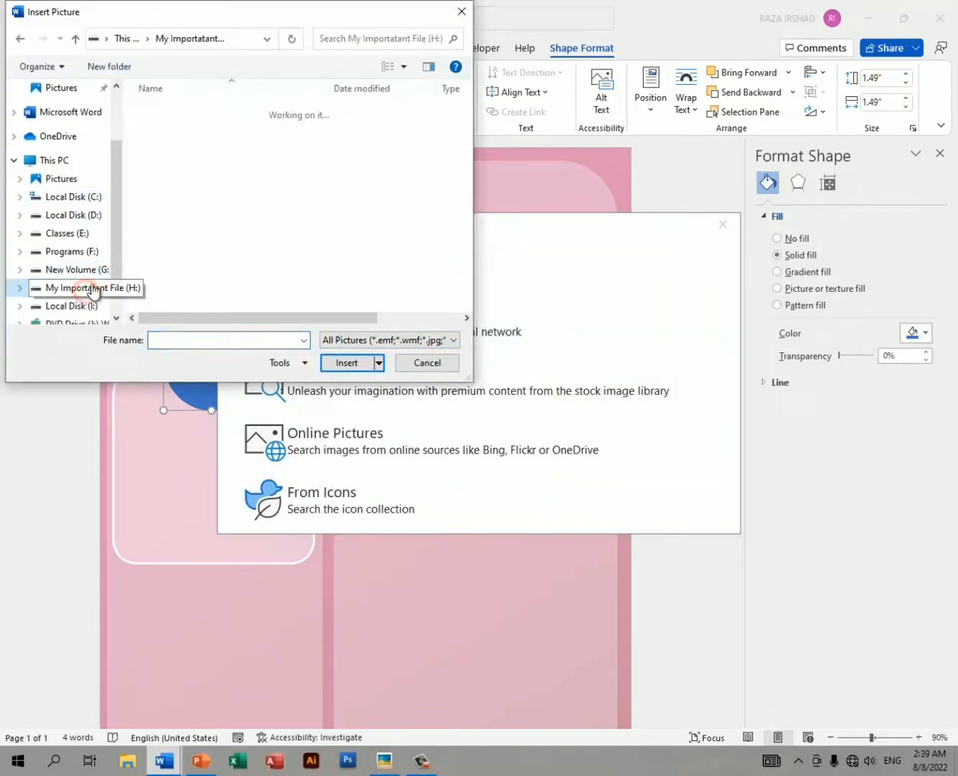
scroll(241, 238, down, 3)
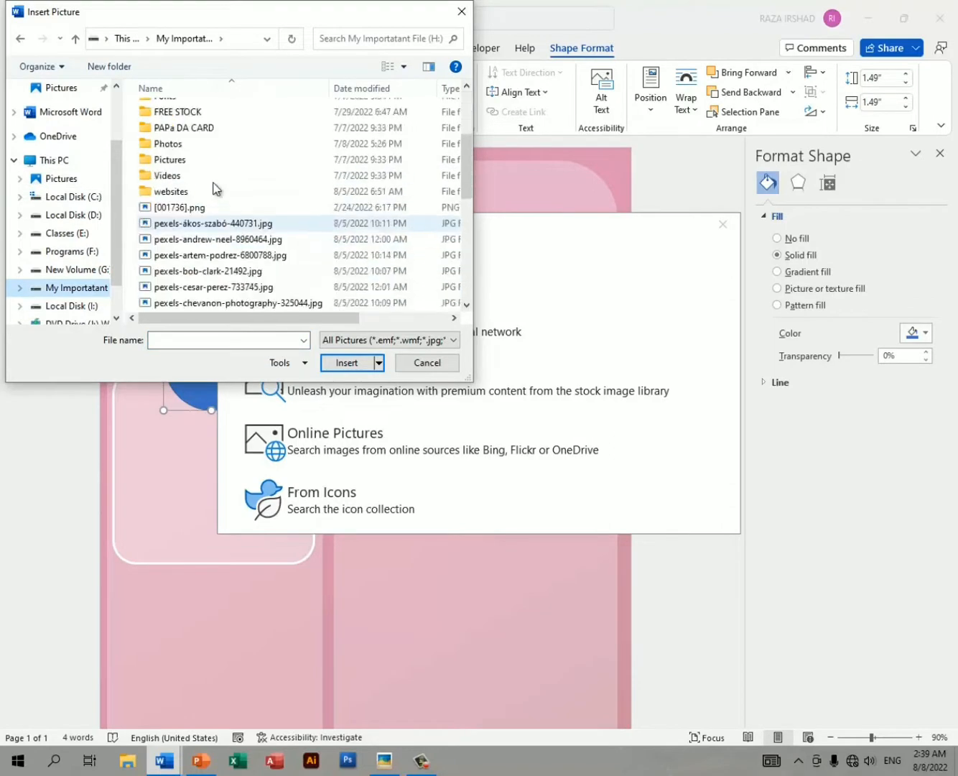
double_click(205, 161)
- Enlarge the file dialog, show the pictures as thumbnails and look through them for a portrait photo
click(404, 66)
click(443, 39)
drag(465, 379, 630, 496)
scroll(430, 260, down, 10)
scroll(429, 257, down, 3)
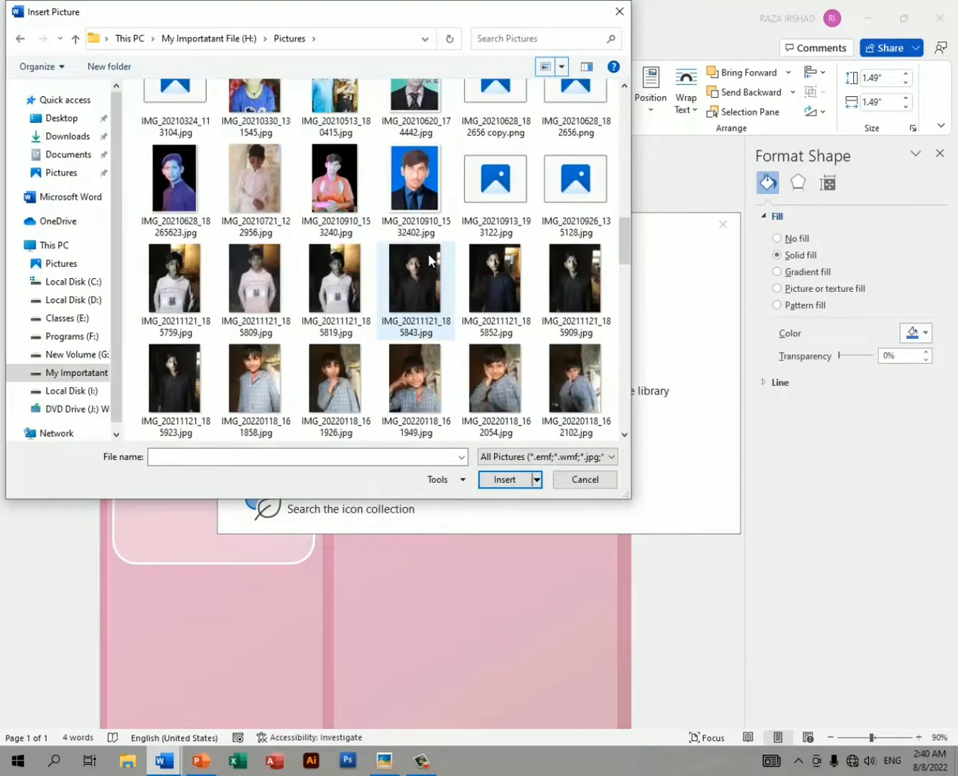